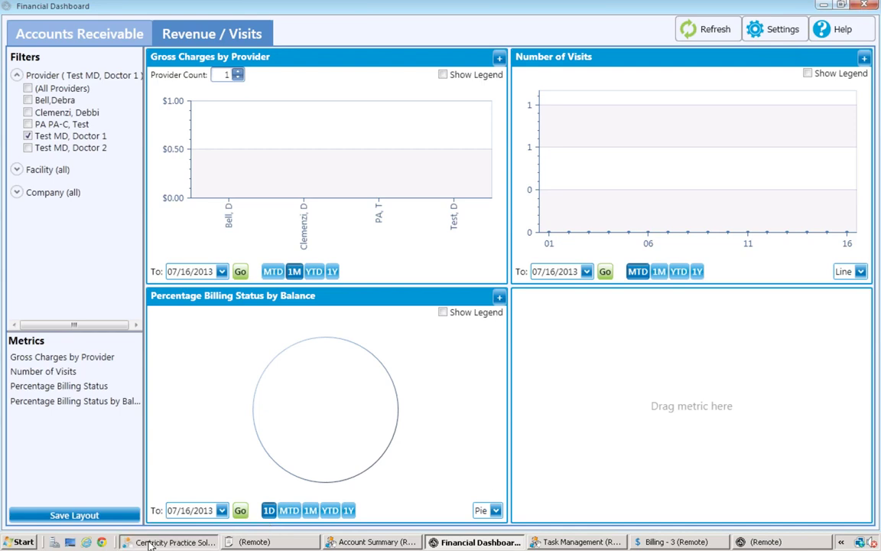
Open Task Management and review the users and criteria of the second and third queues, plus the third queue's task list.
left_click(153, 541)
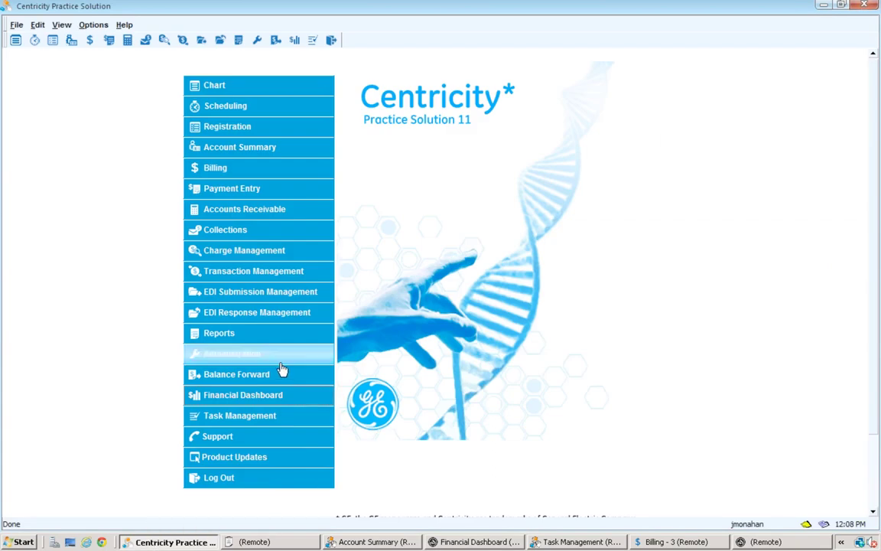
left_click(264, 423)
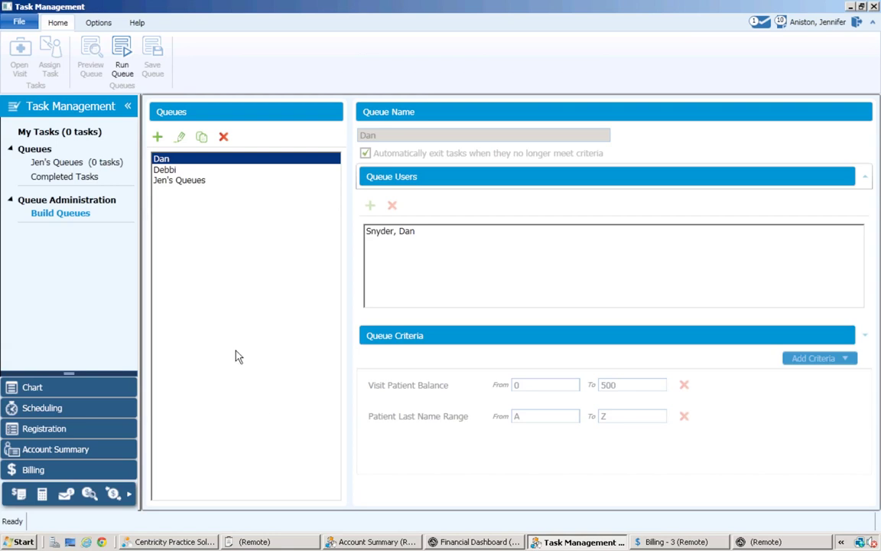
left_click(163, 175)
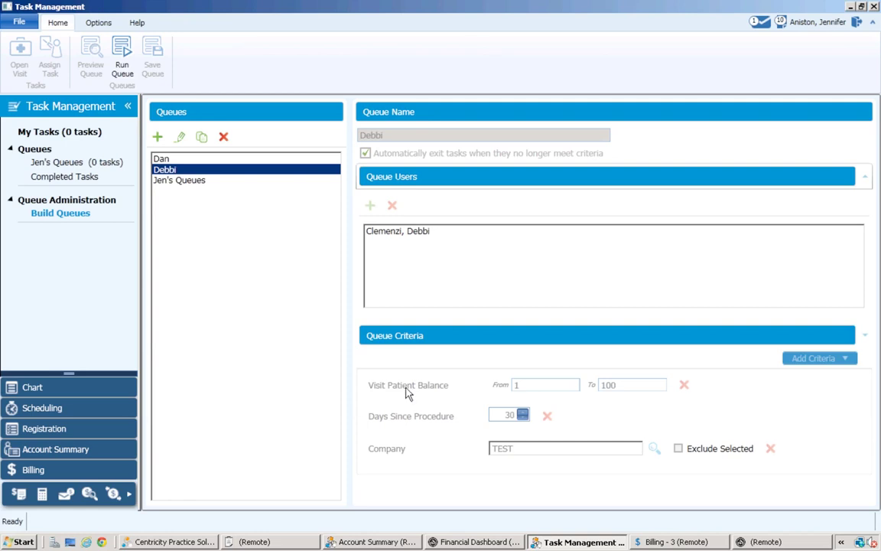
left_click(198, 184)
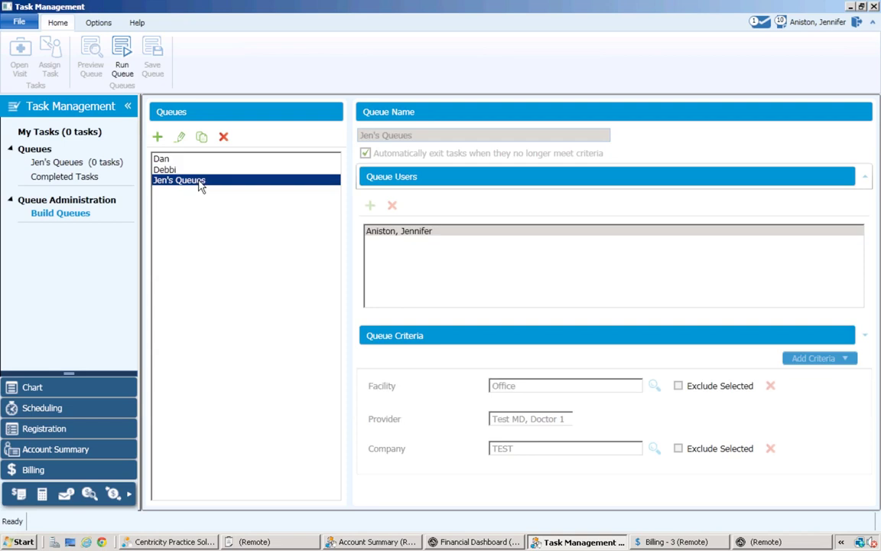
left_click(81, 165)
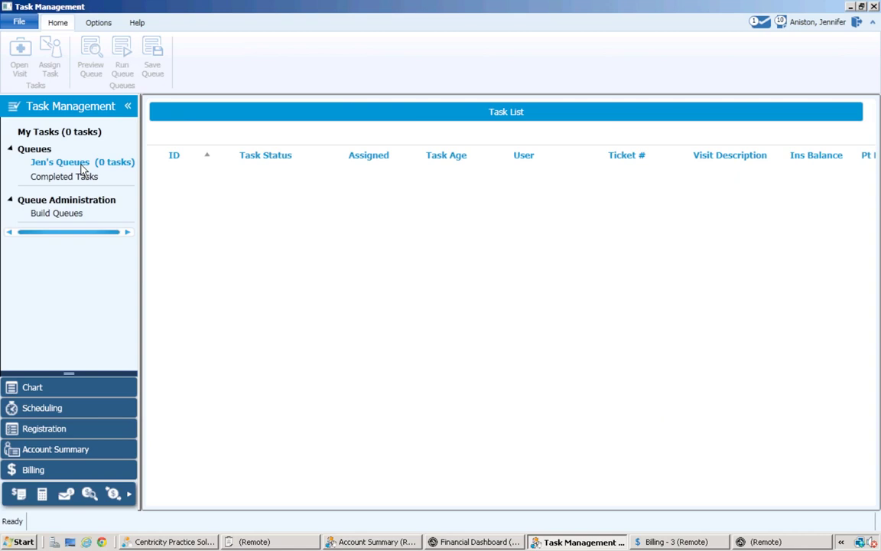
Open Billing and list the most recently used test patient's visits by visit date 07/17/2013.
left_click(192, 542)
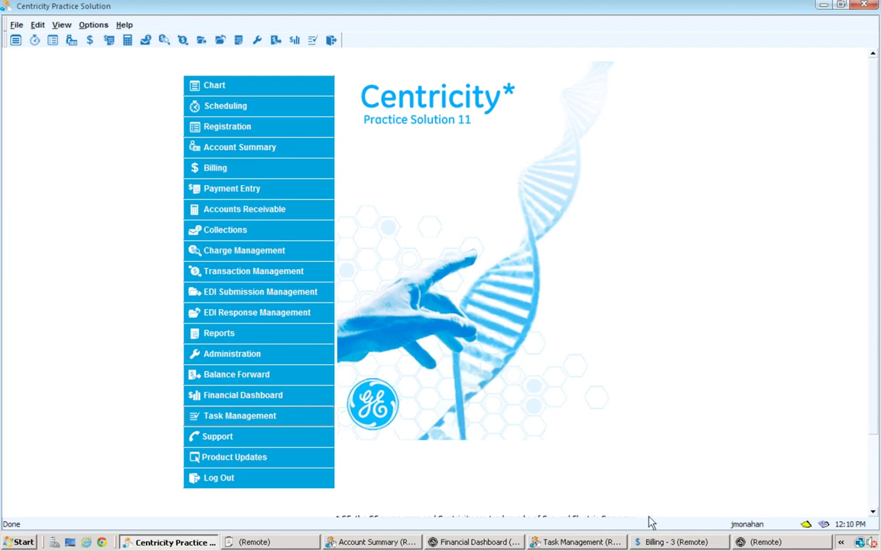
left_click(211, 171)
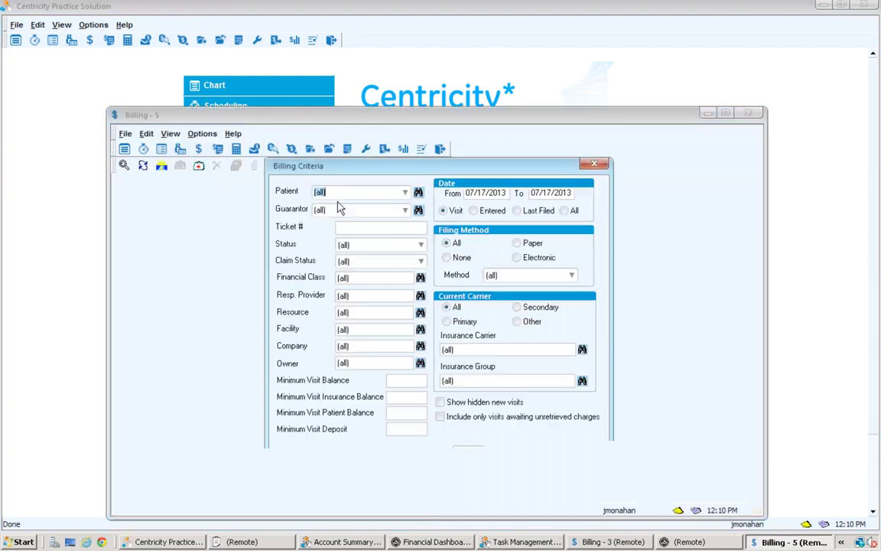
left_click(405, 192)
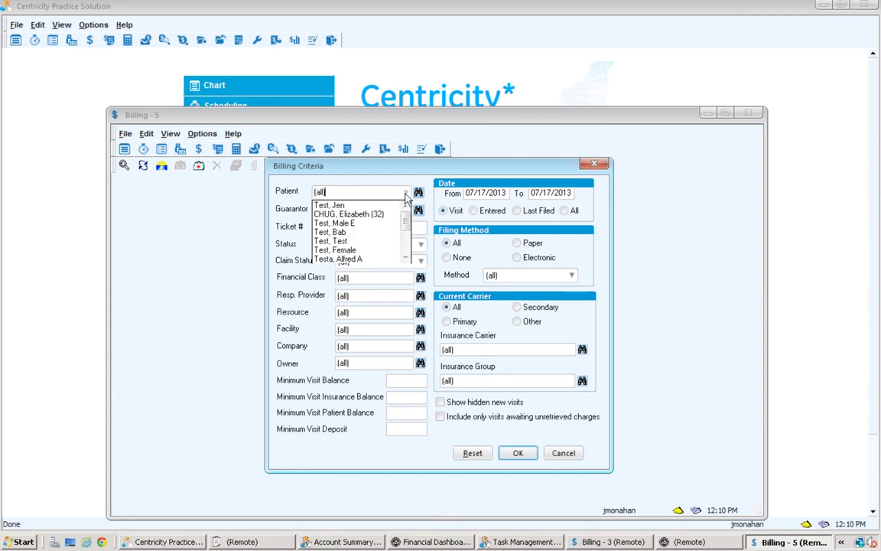
left_click(397, 205)
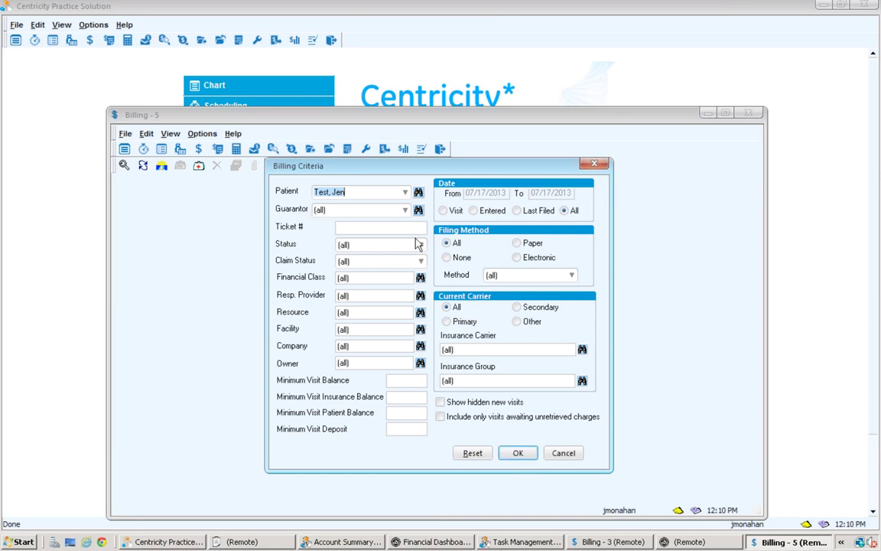
left_click(446, 211)
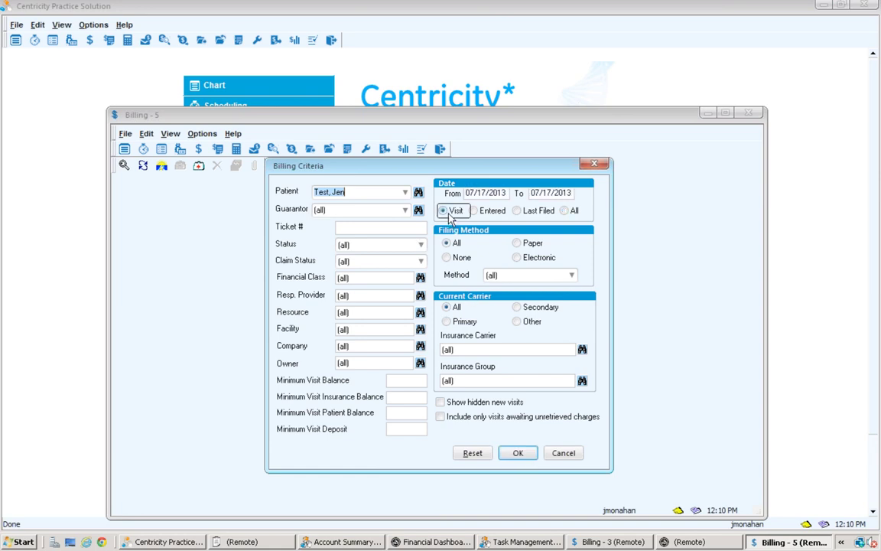
left_click(515, 456)
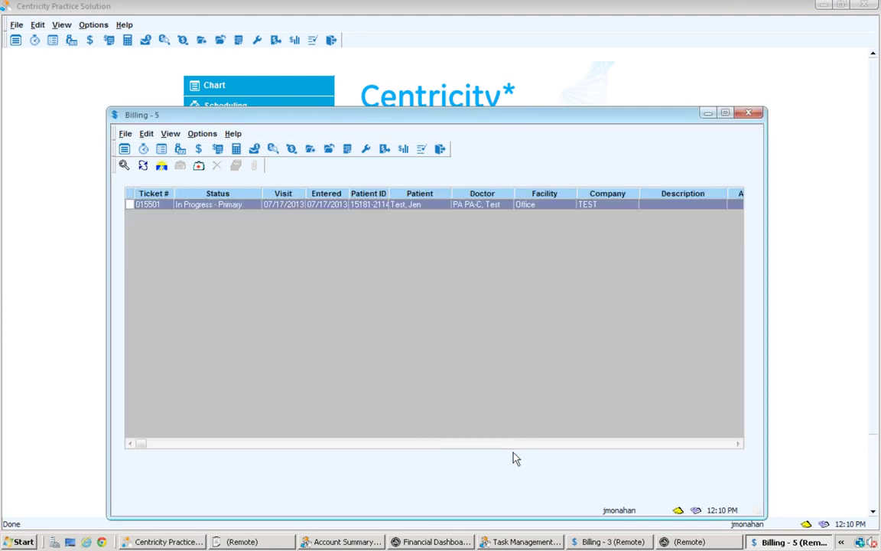
Open the listed visit's charges and look up diagnosis code 250 for the first diagnosis row.
double_click(323, 211)
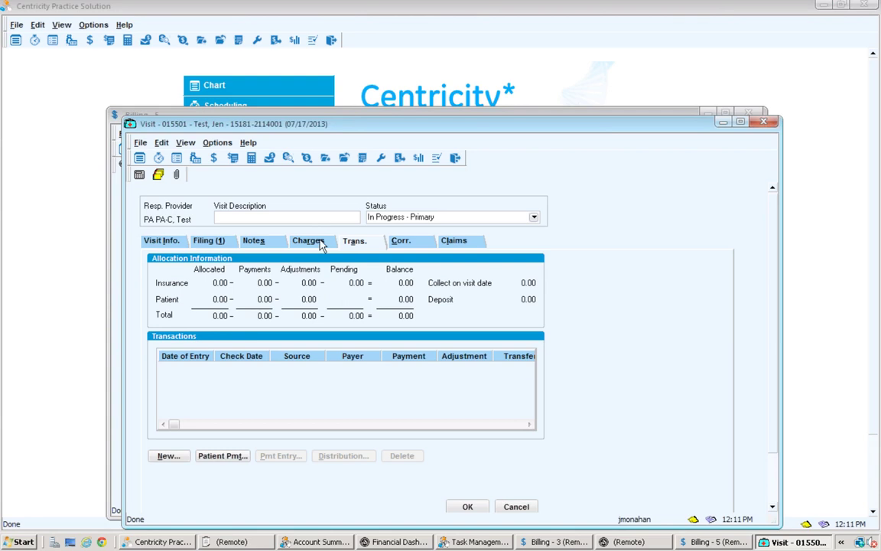
left_click(319, 242)
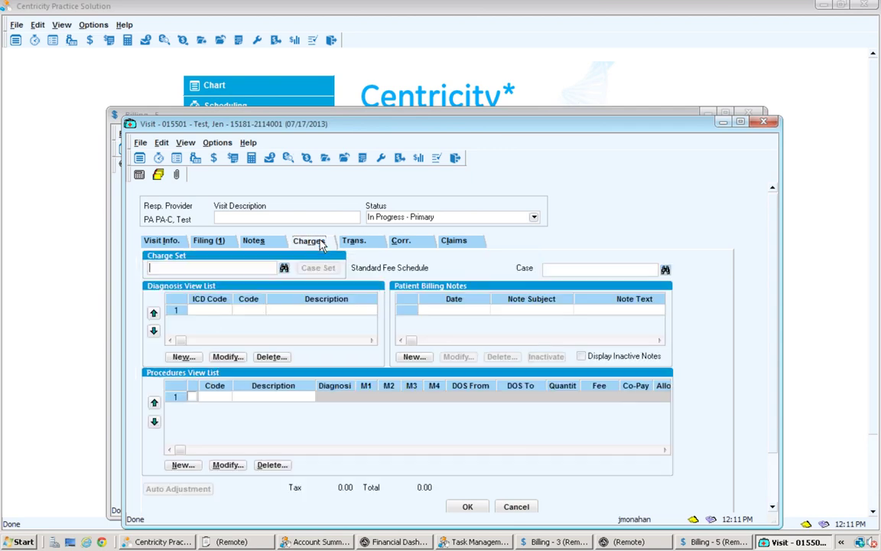
left_click(214, 312)
type("250")
key("Return")
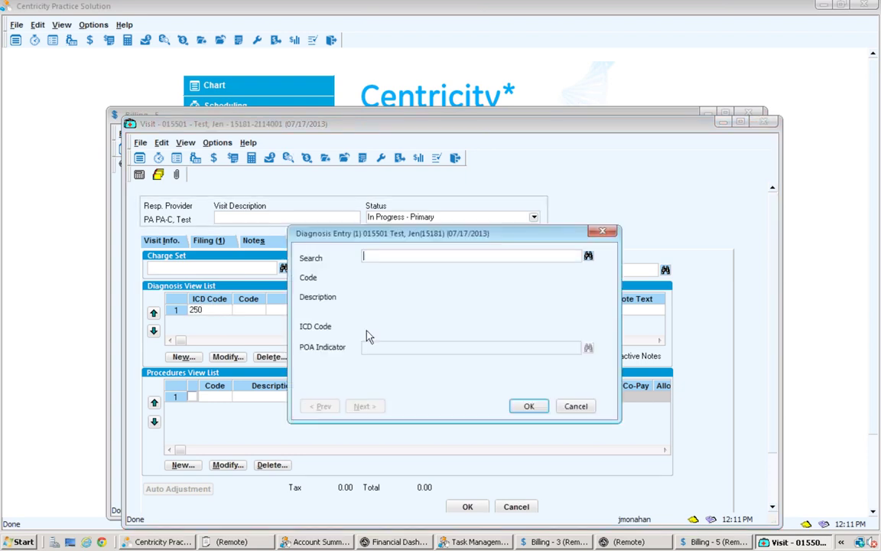
left_click(588, 256)
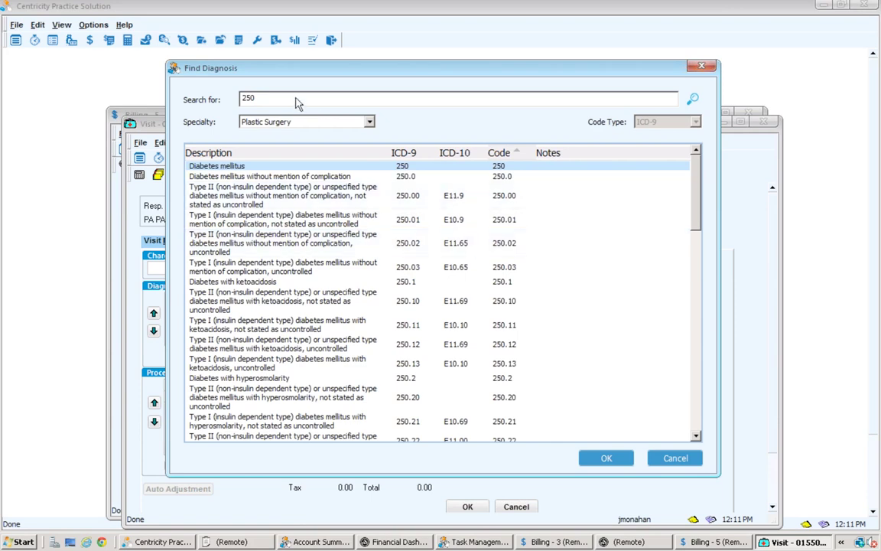
Search diagnoses for 401, add Hypertension, unspecified (401.9) as the visit's diagnosis, and save the visit.
key("BackSpace")
key("BackSpace")
key("BackSpace")
type("401")
left_click(694, 100)
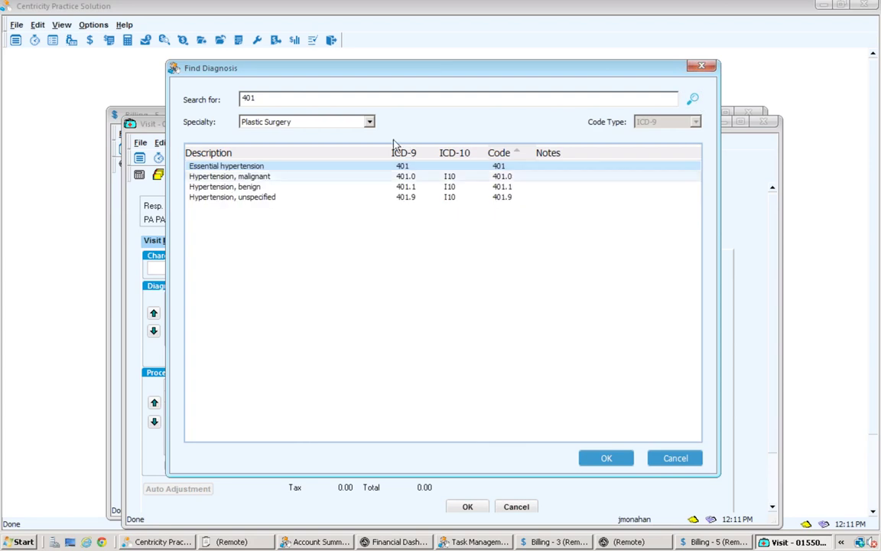
left_click(449, 198)
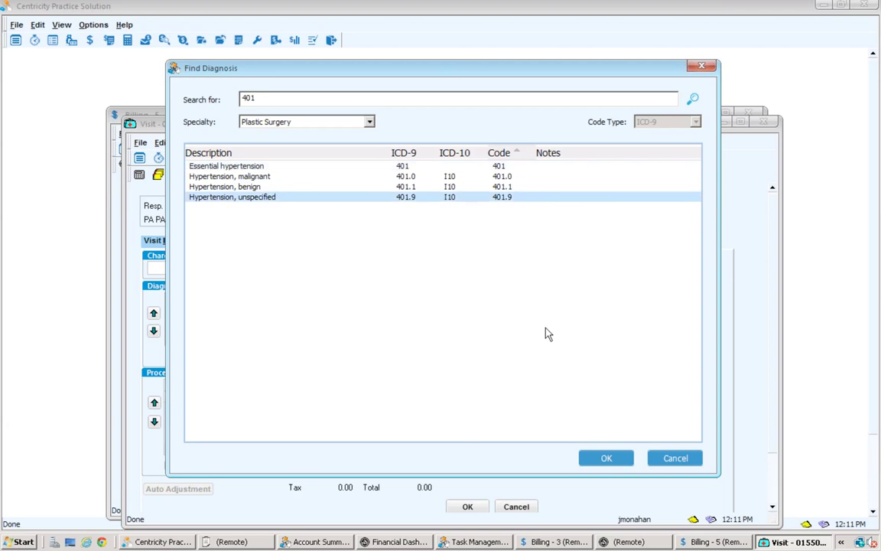
left_click(600, 457)
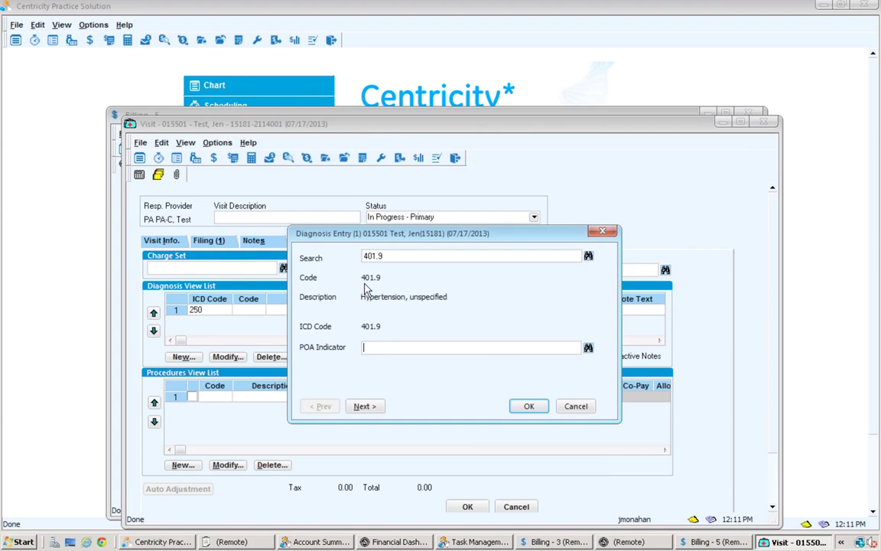
left_click(529, 406)
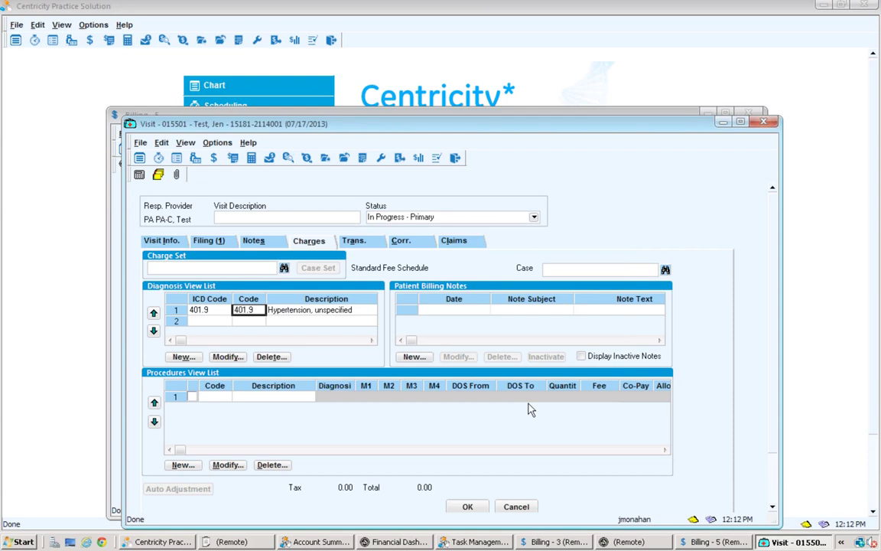
left_click(467, 507)
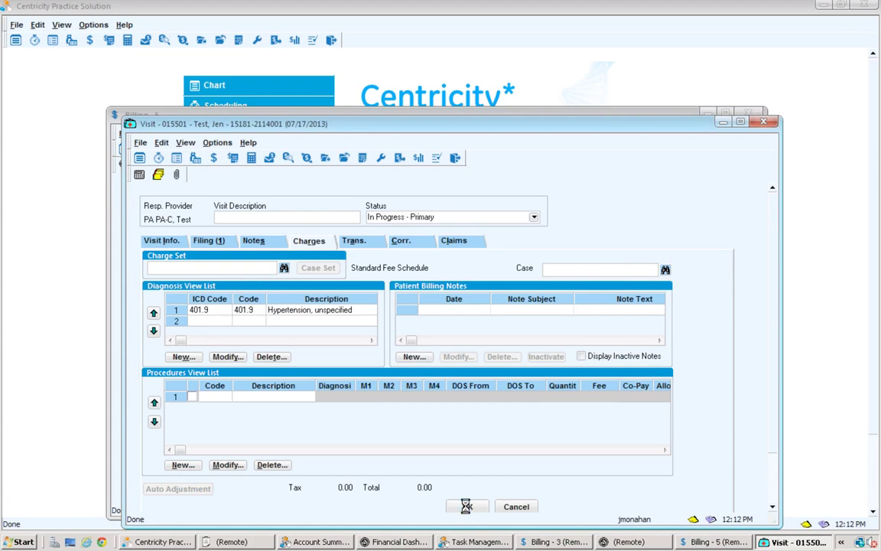
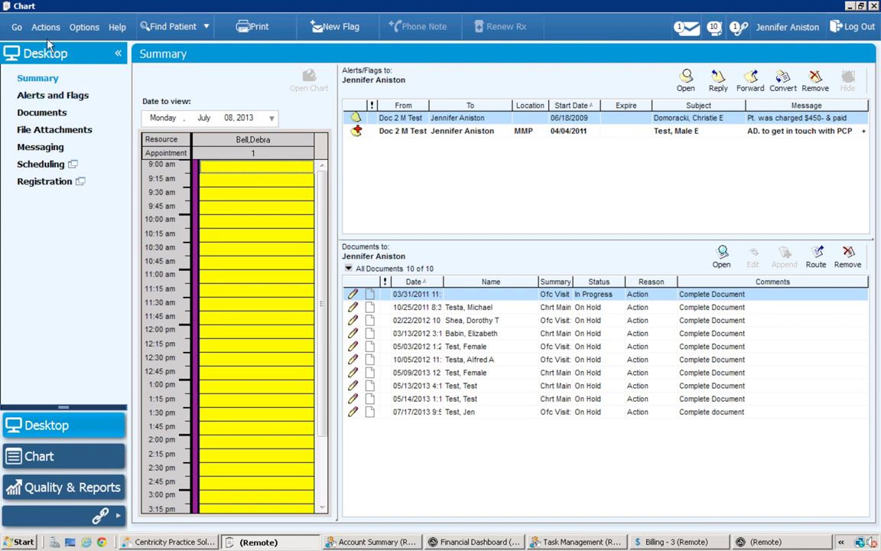
In Chart, view the desktop's Alerts and Flags, and look at a blank new flag form from the Summary without sending it.
left_click(25, 95)
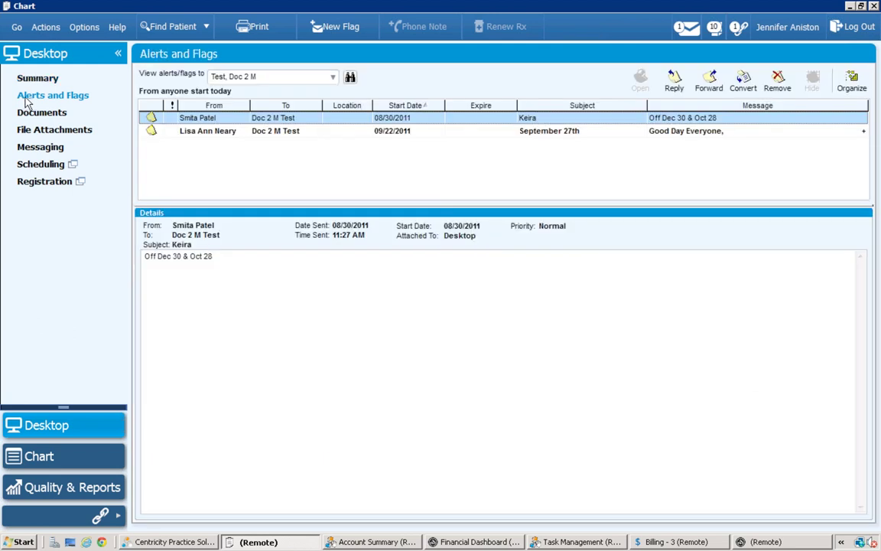
left_click(32, 81)
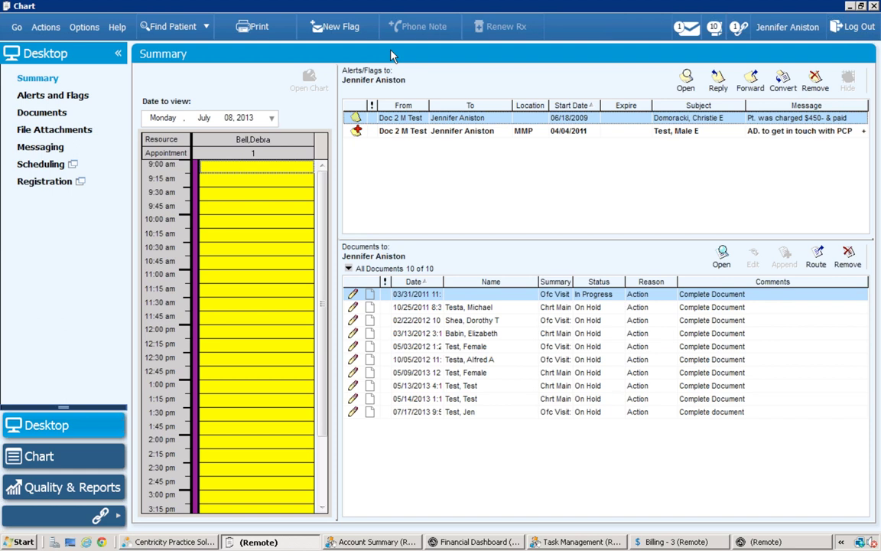
left_click(342, 31)
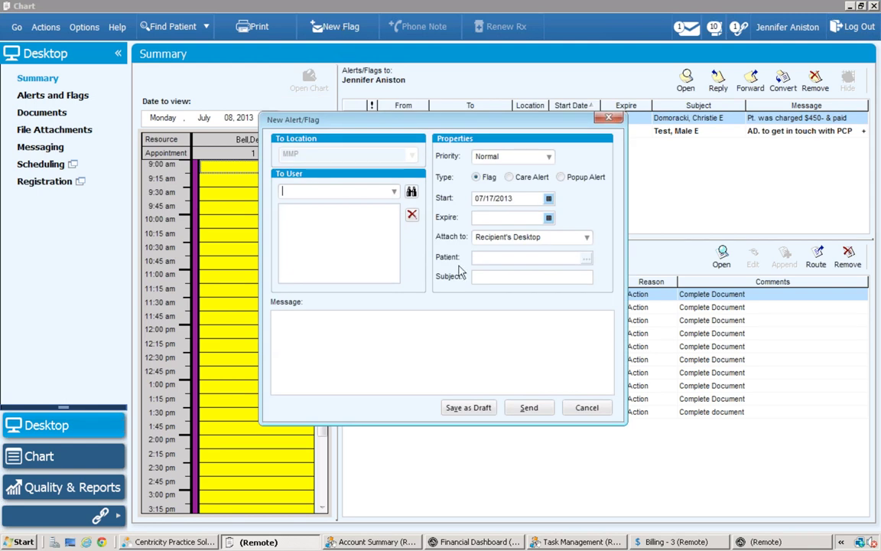
left_click(585, 409)
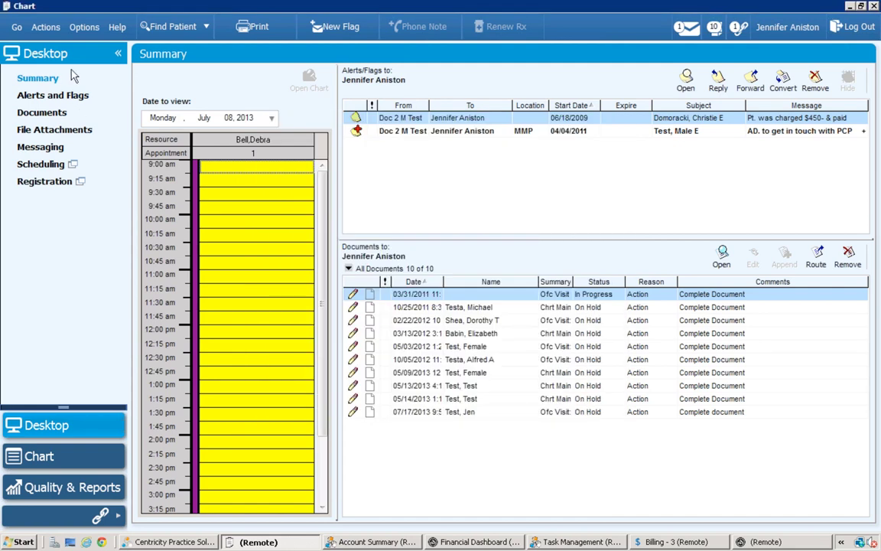
View the Scheduling and Registration windows from the Chart desktop, closing each one.
left_click(50, 167)
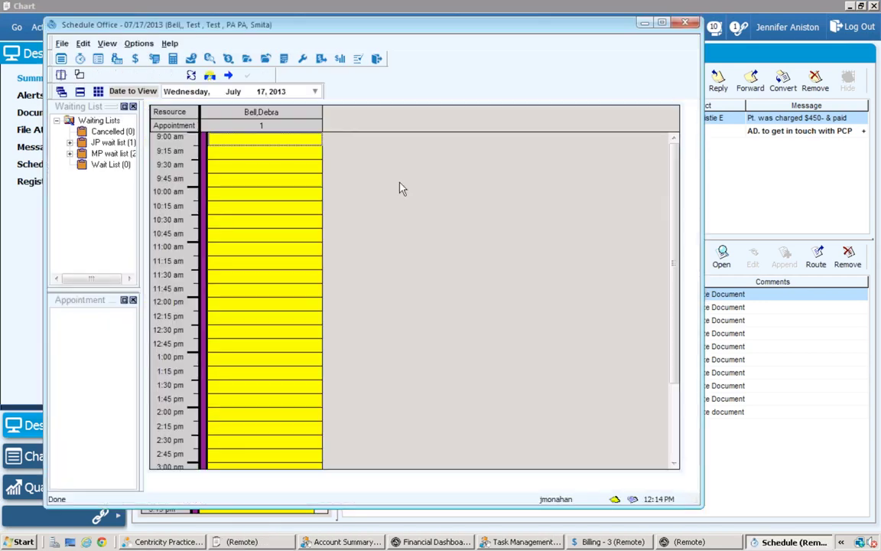
left_click(686, 24)
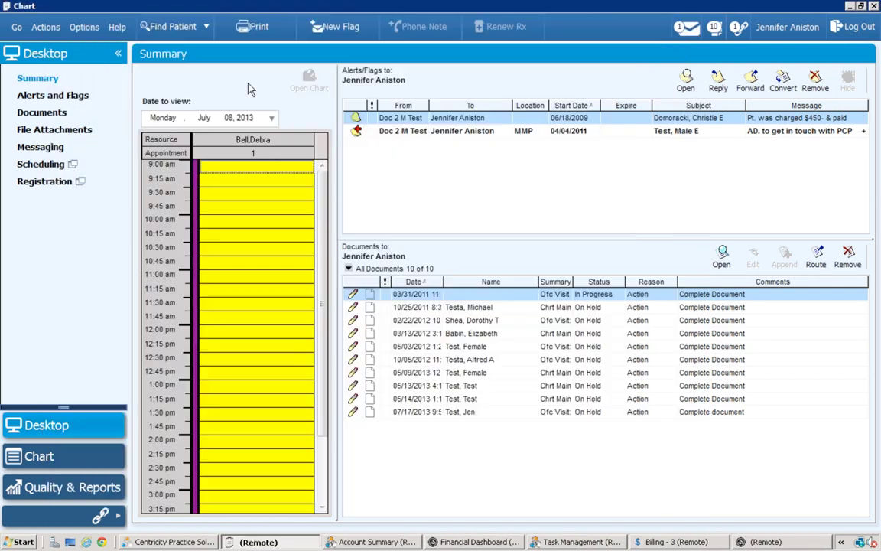
left_click(35, 182)
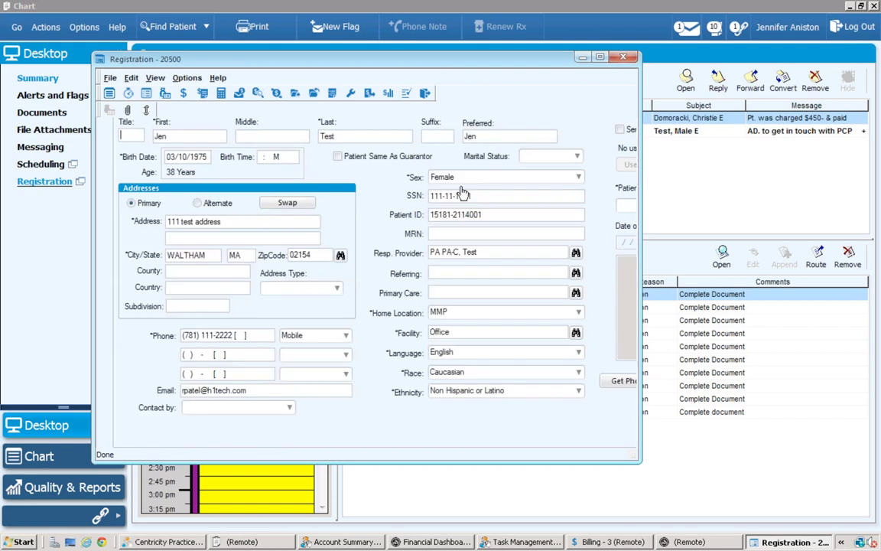
left_click(630, 59)
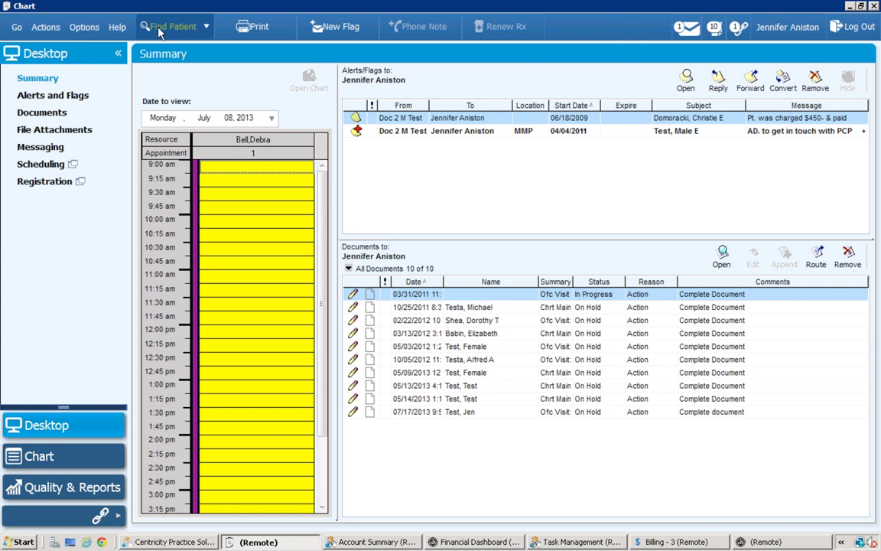
Open the most recent test patient's chart and view its Flowsheet.
left_click(207, 29)
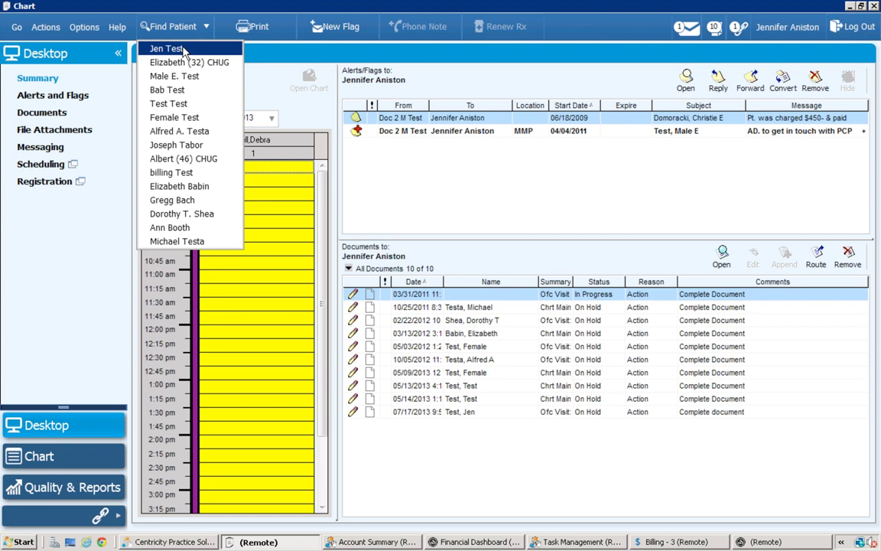
left_click(184, 49)
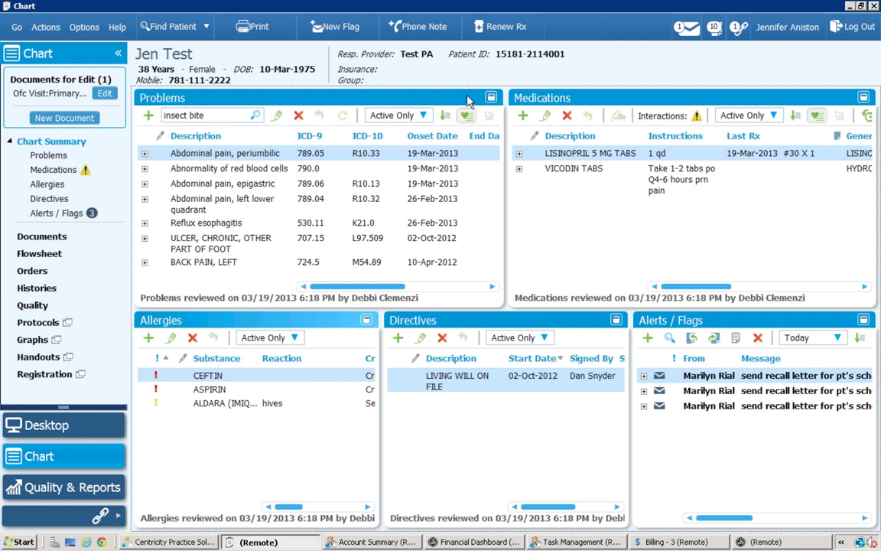
left_click(40, 257)
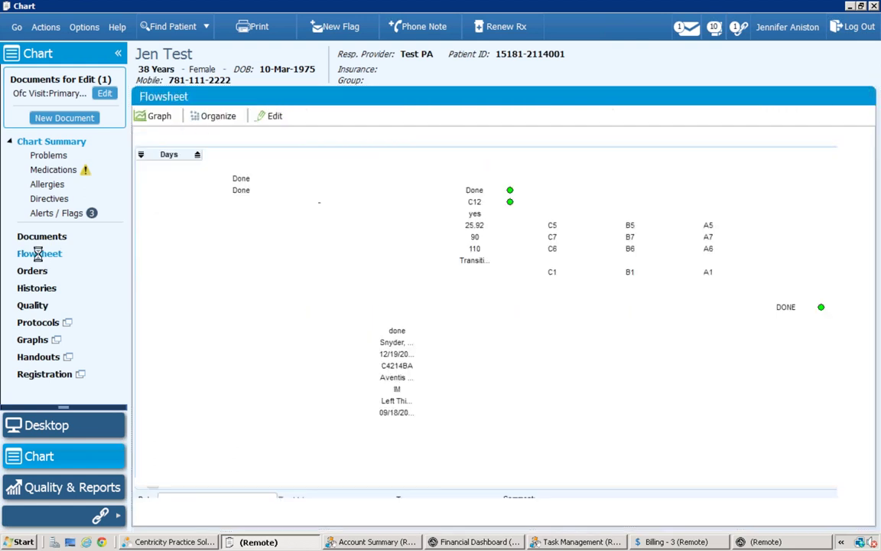
Return to the Chart Summary and expand the assessments of the periumbilic abdominal pain and abnormality of red blood cells problems.
left_click(44, 144)
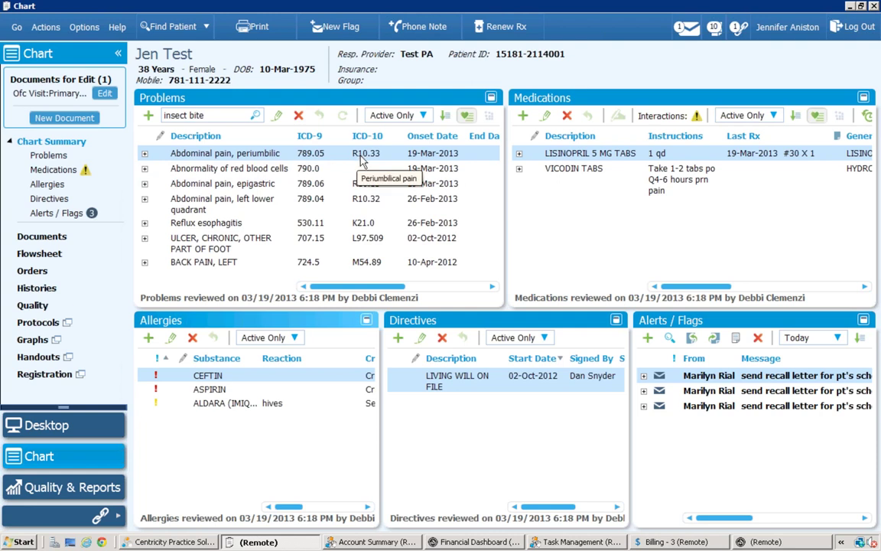
left_click(145, 154)
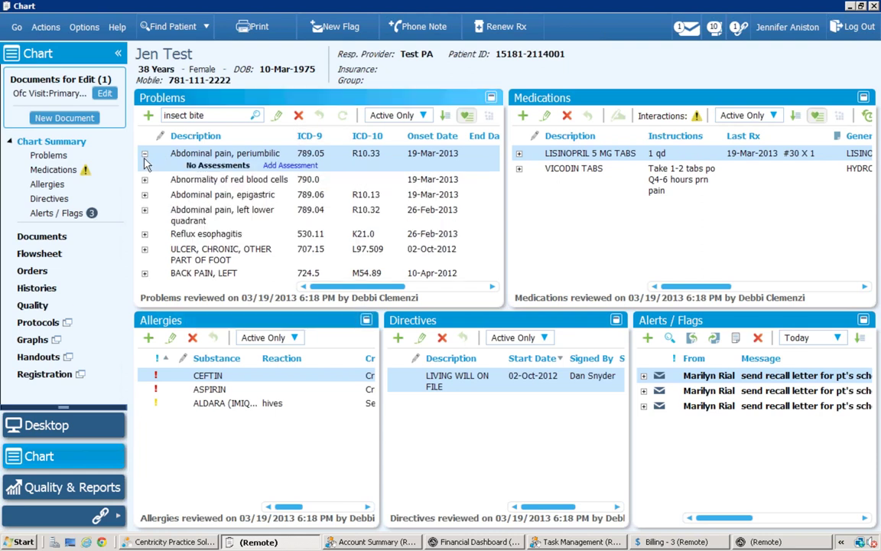
left_click(145, 181)
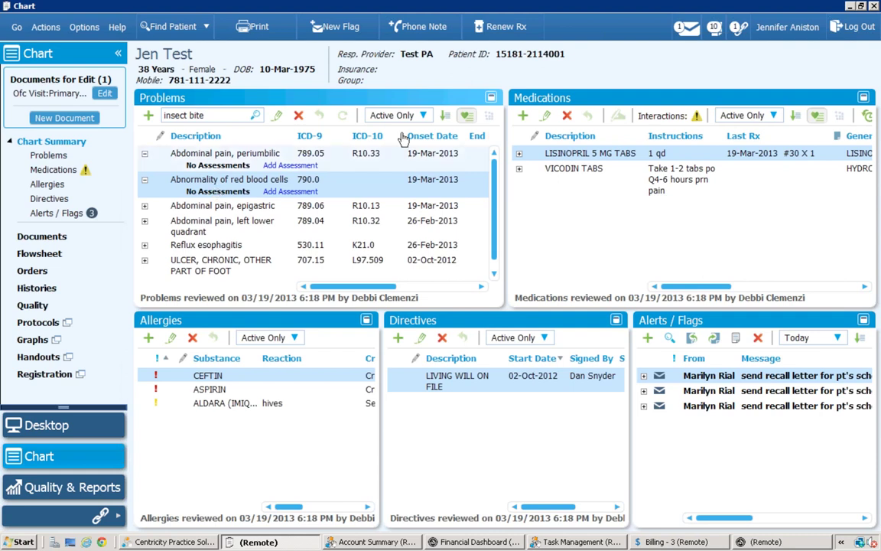
Enlarge the Problems list to the full view, look over its extra columns, and restore the chart summary layout.
left_click(492, 98)
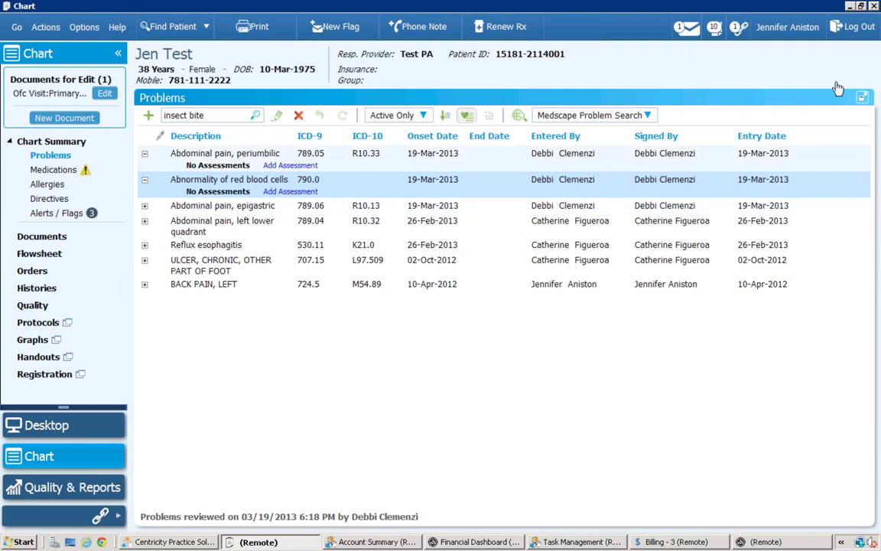
left_click(870, 28)
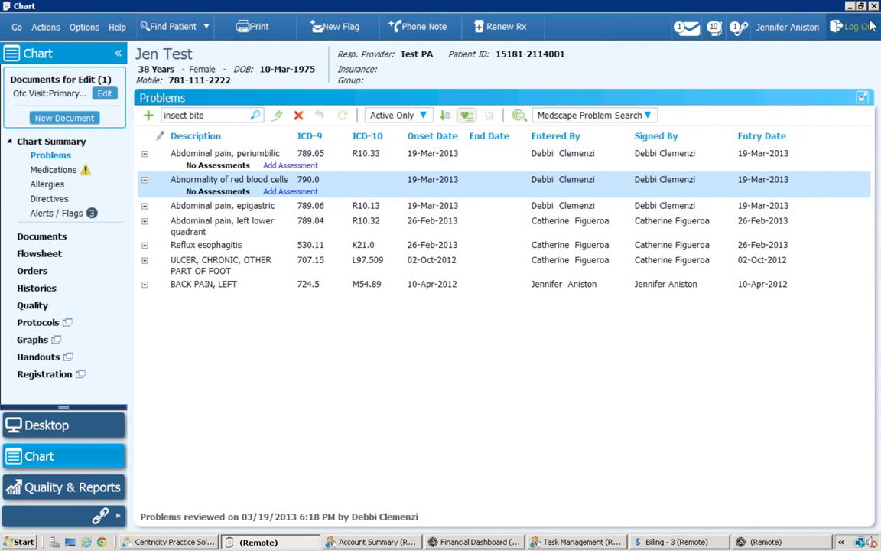
left_click(862, 99)
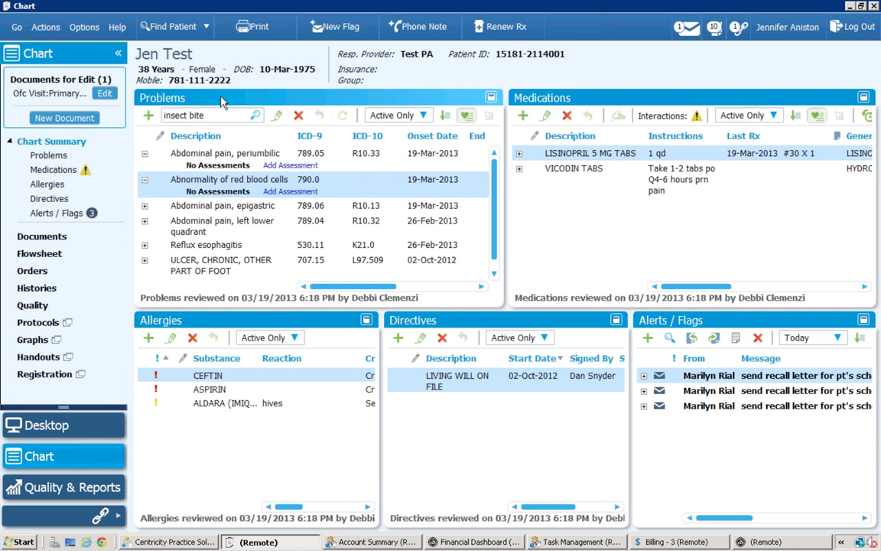
Start a new problem and set its search list to ***Family Medicine.
left_click(148, 116)
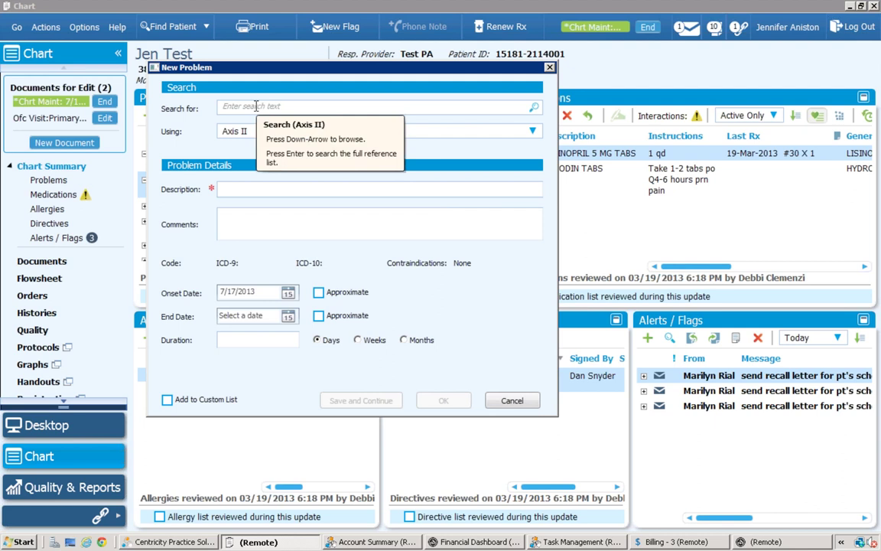
left_click(256, 106)
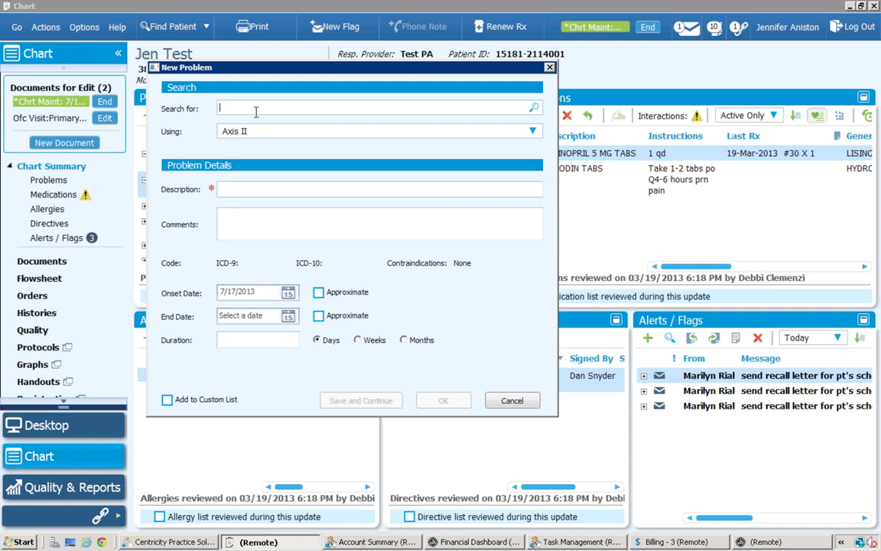
left_click(533, 132)
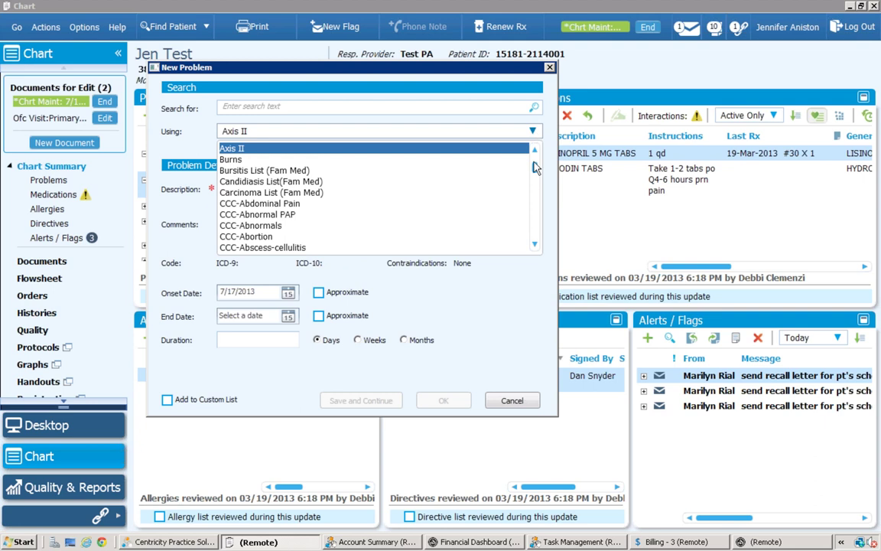
scroll(536, 167, "up", 2)
scroll(535, 165, "up", 5)
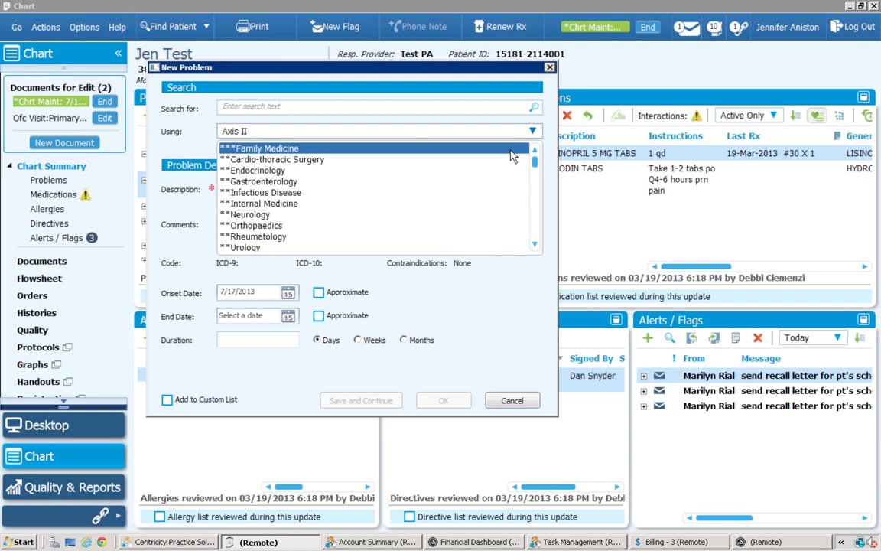
left_click(511, 151)
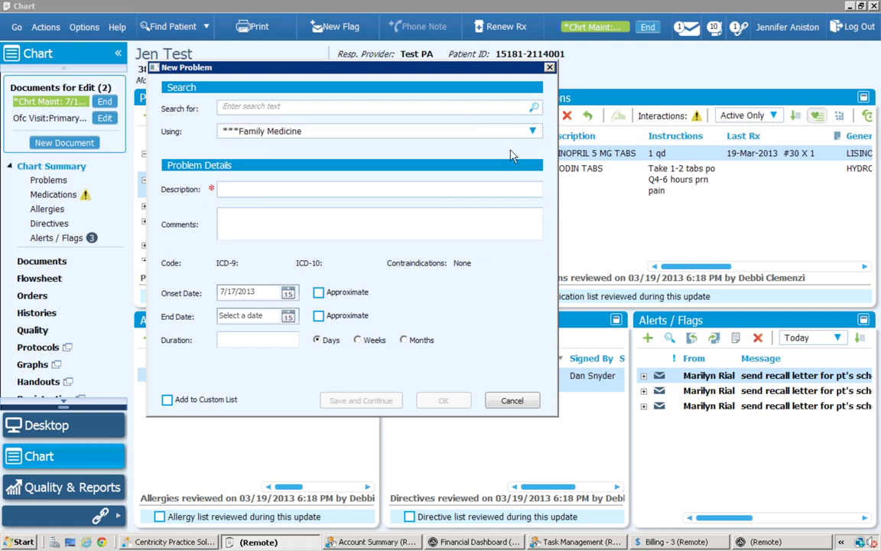
Search for "insect bit", add INSECT BITE to the problem list, and collapse the assessments of the periumbilic abdominal pain.
left_click(453, 105)
type("insect ")
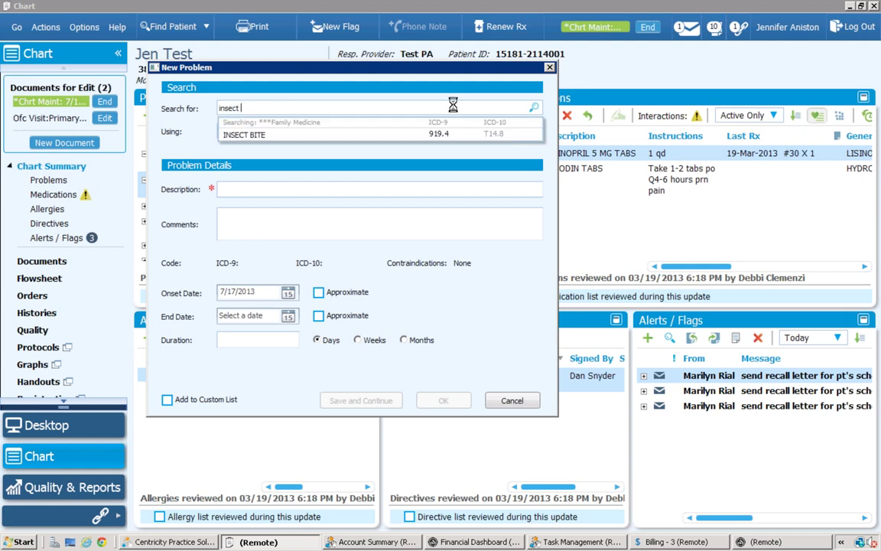
type("bit")
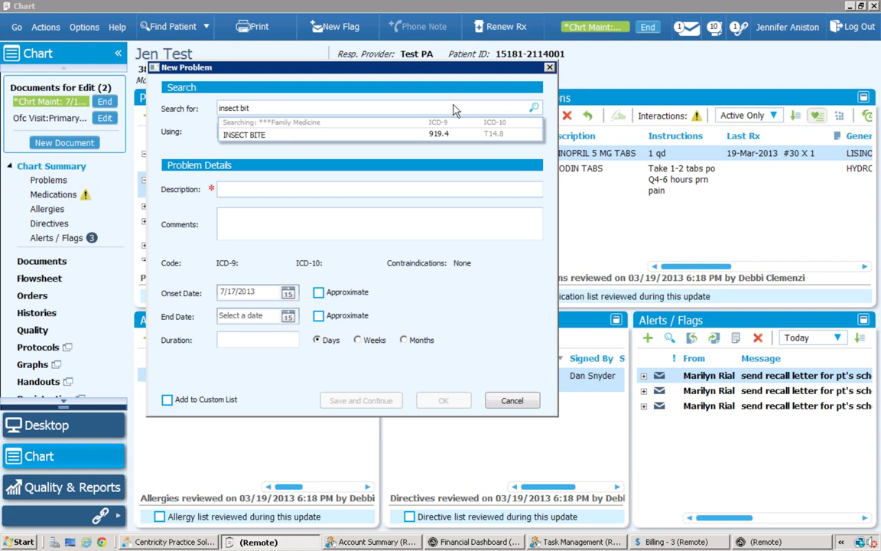
left_click(425, 139)
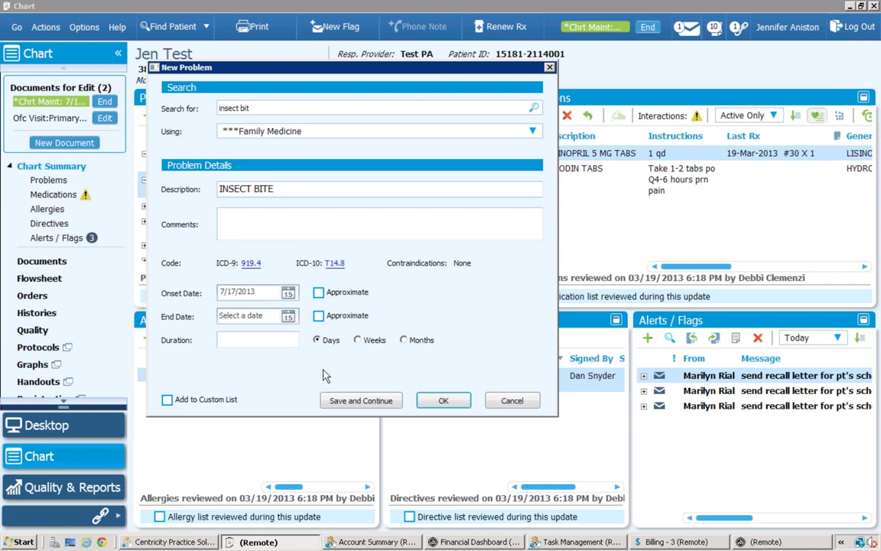
left_click(441, 401)
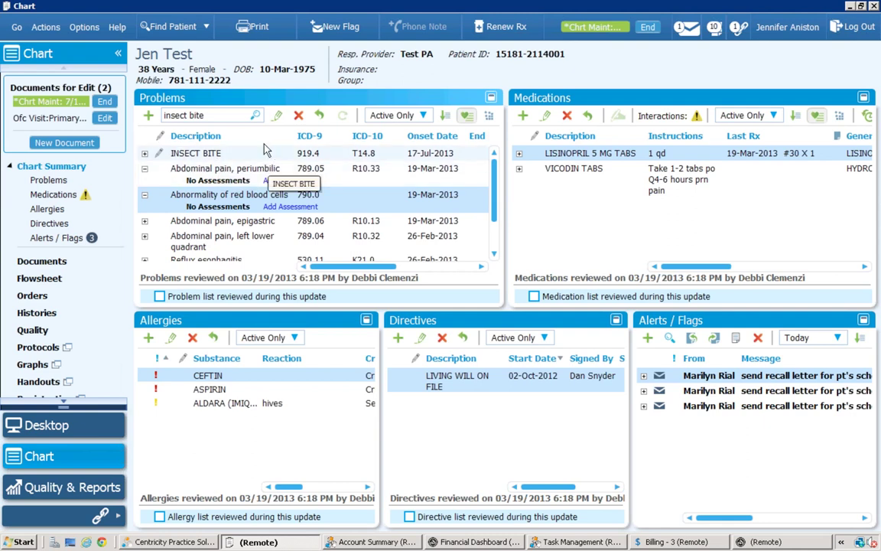
left_click(145, 171)
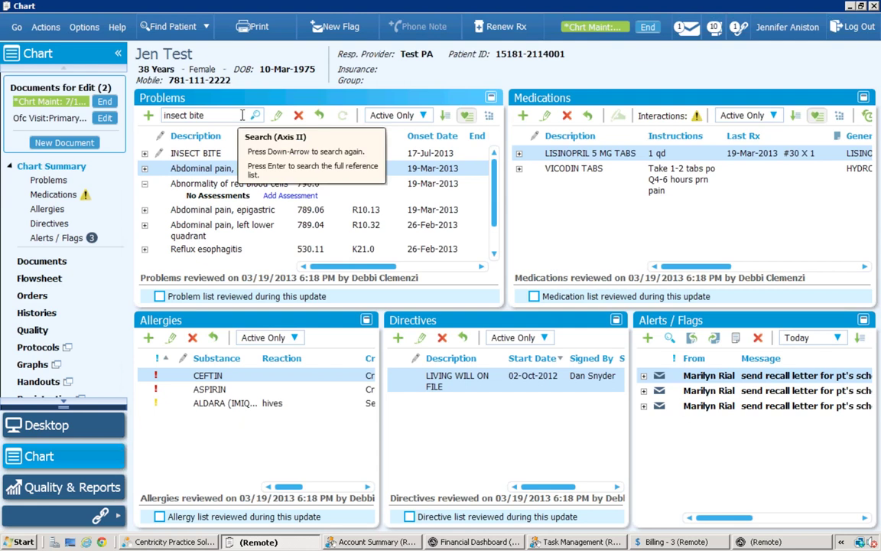
View a blank new medication form without saving it, and remove LISINOPRIL 5 MG TABS with the reason Adverse reaction.
left_click(523, 117)
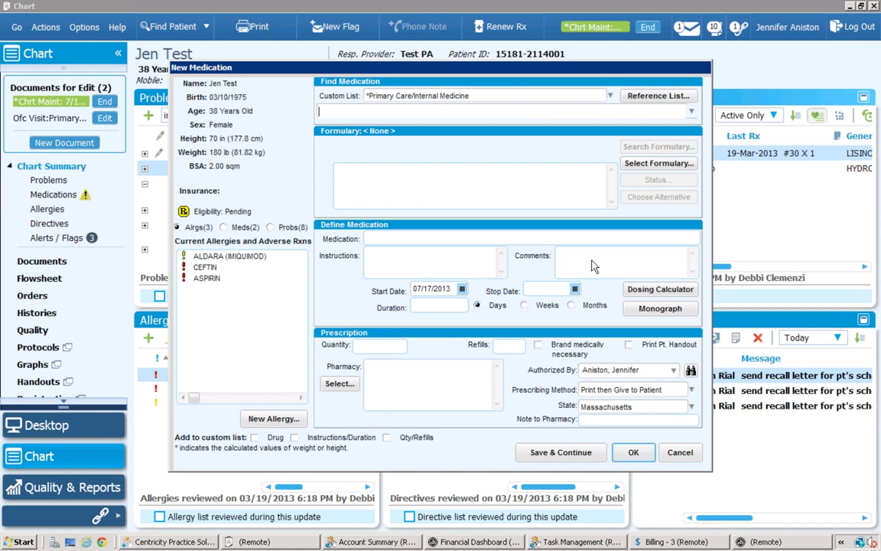
left_click(675, 452)
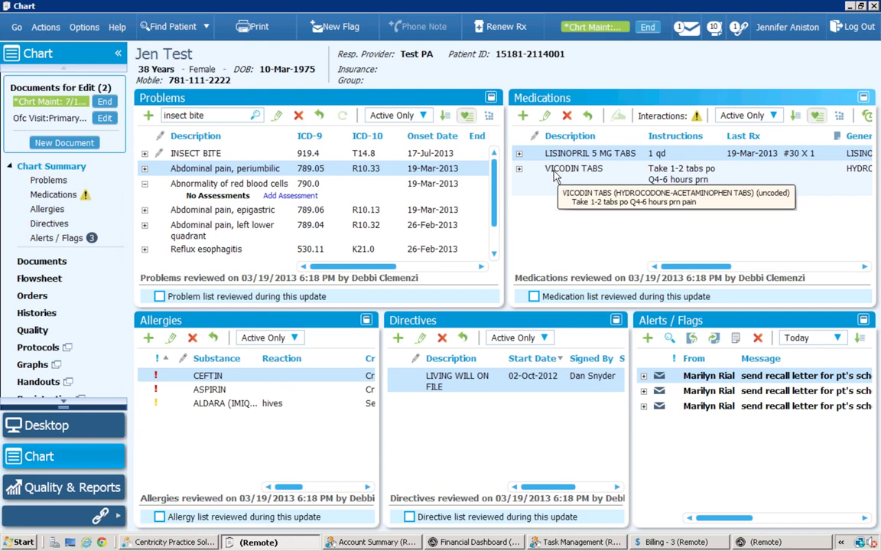
left_click(569, 122)
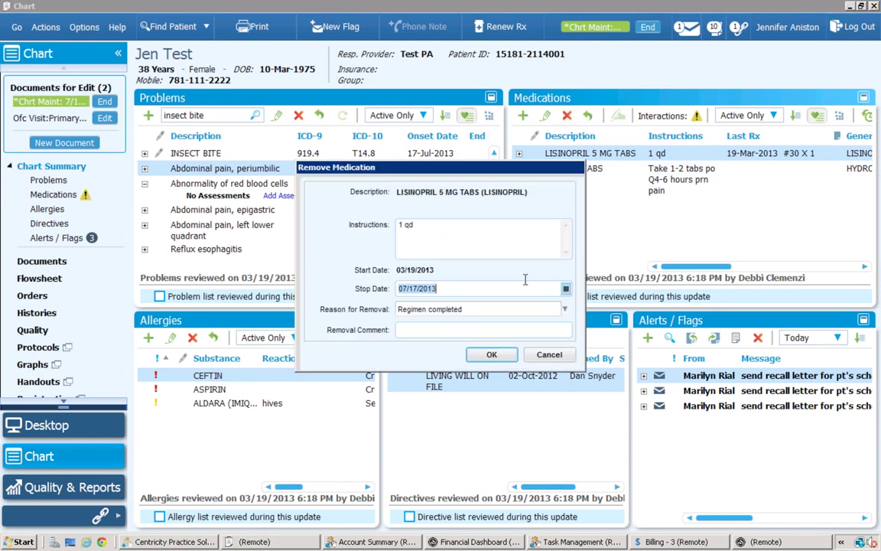
left_click(564, 310)
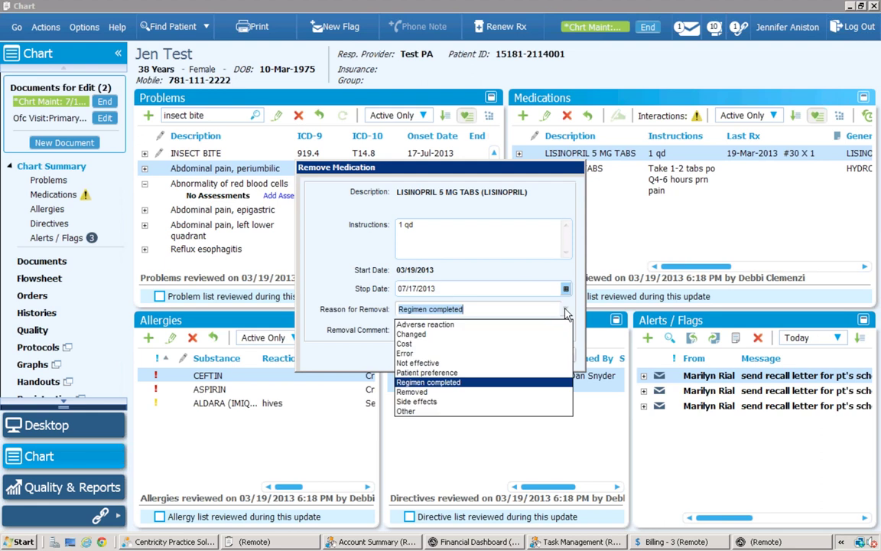
left_click(539, 325)
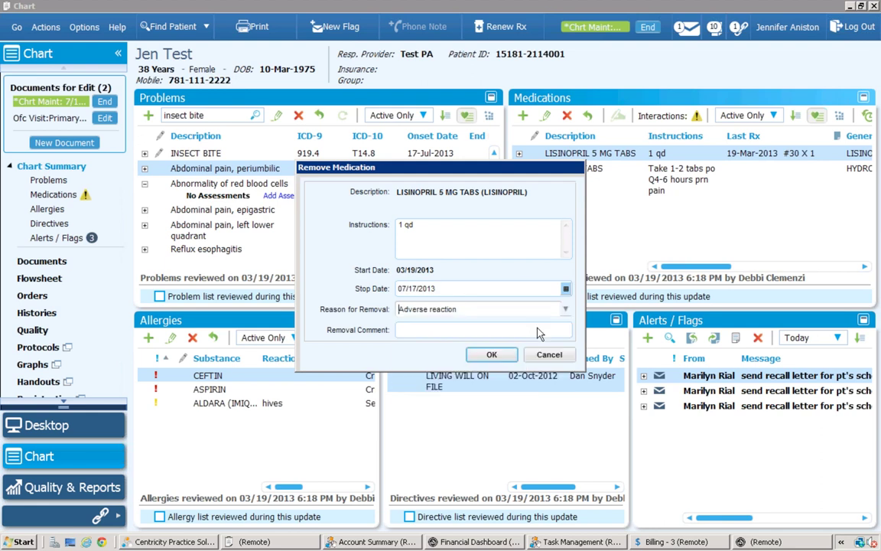
left_click(488, 355)
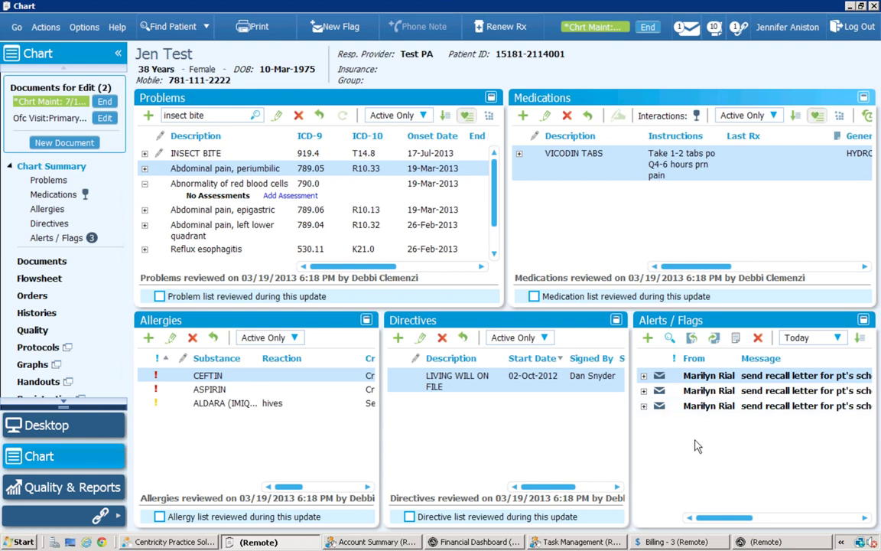
Look at a new alert form for the chart with the type Care Alert, without sending it.
left_click(646, 339)
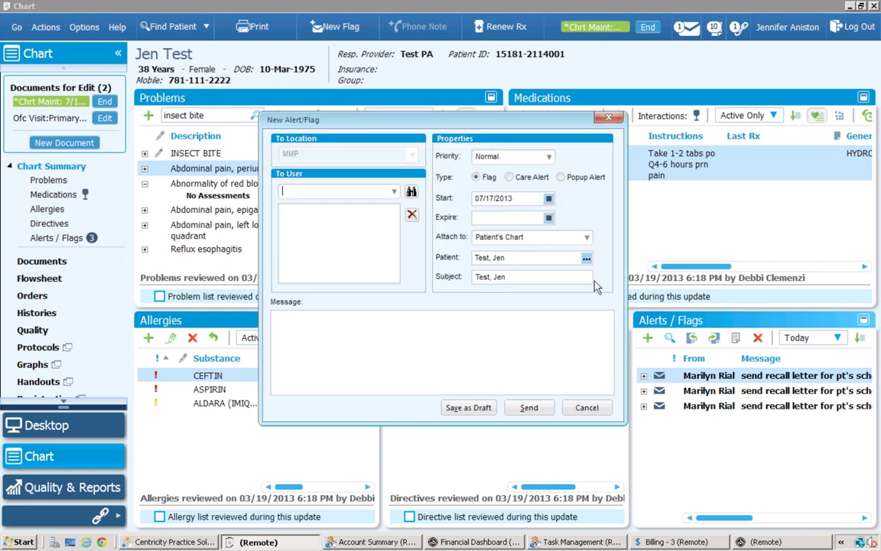
left_click(514, 185)
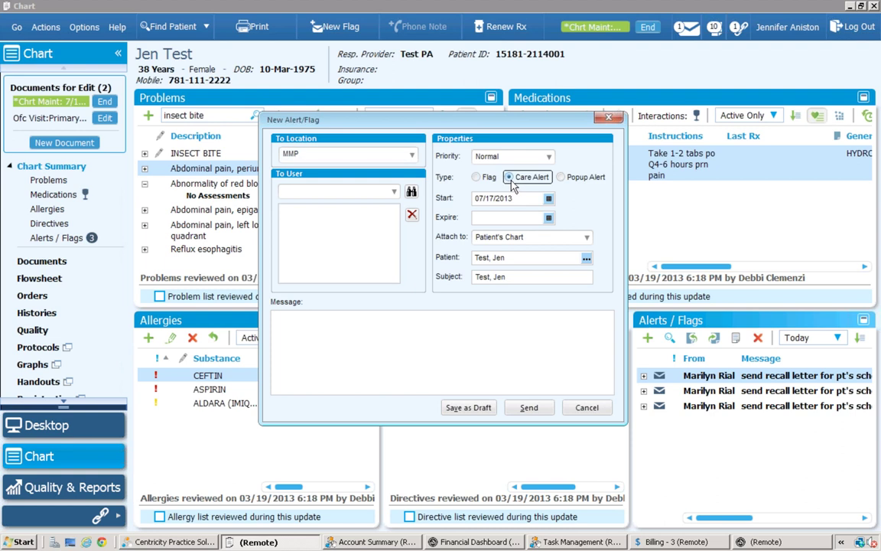
left_click(584, 408)
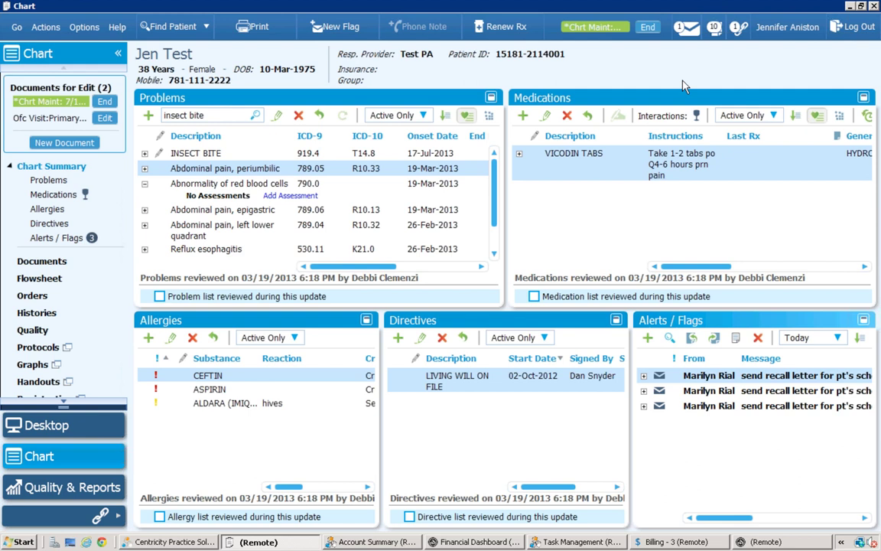
View the desktop's Alerts and Flags and its Documents, and return to the patient's chart.
left_click(688, 33)
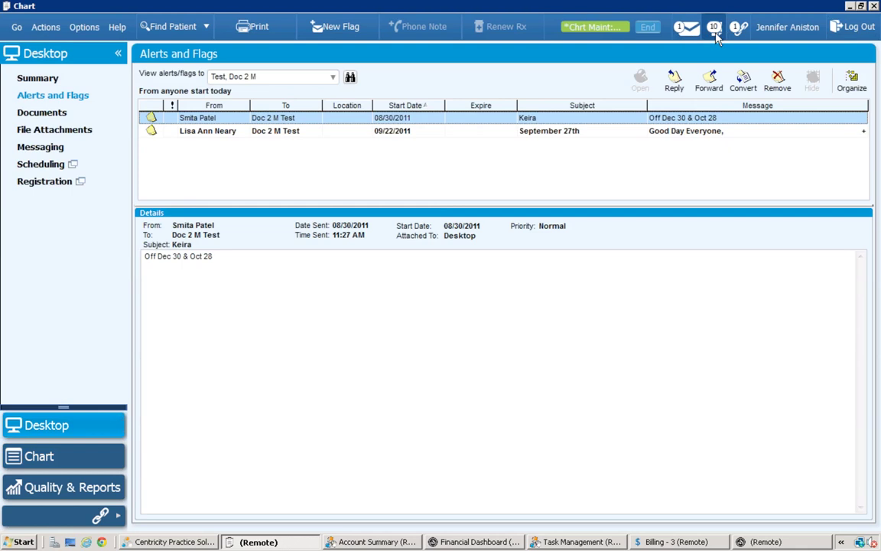
left_click(715, 32)
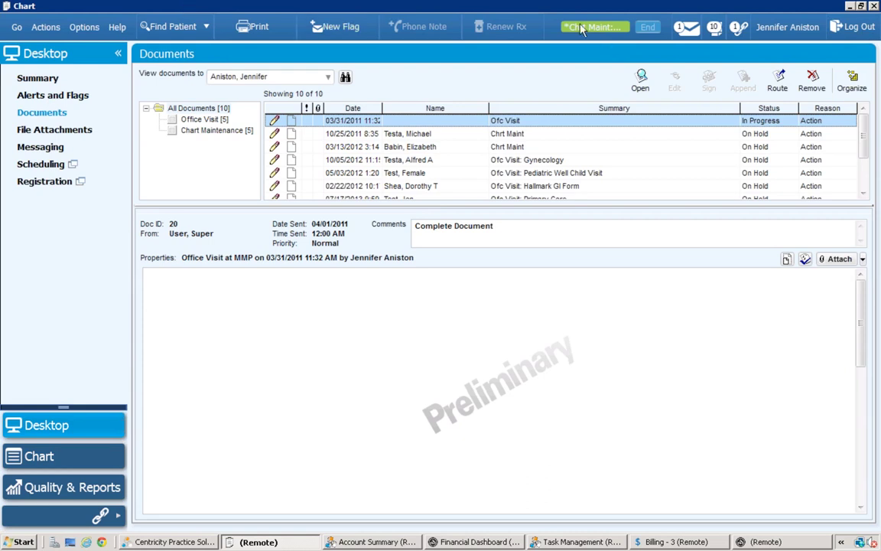
left_click(67, 472)
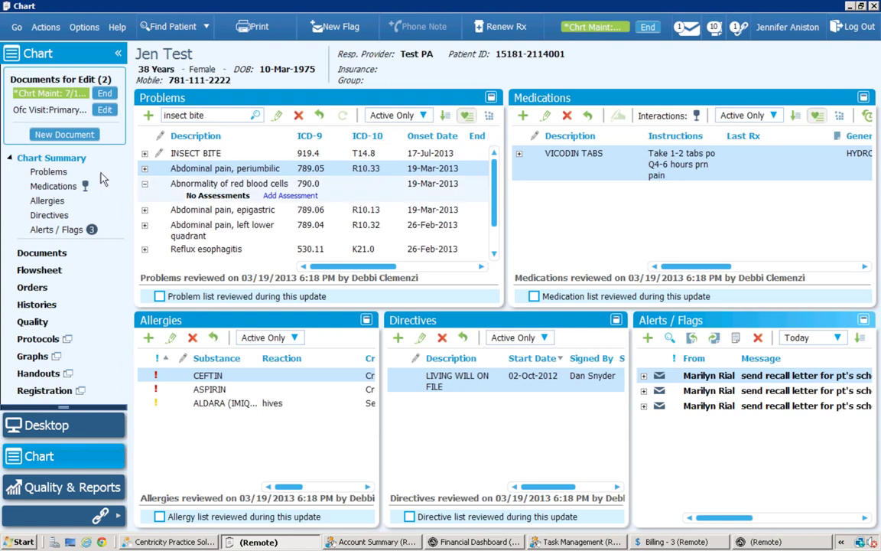
View the patient chart's full Problems list and its Documents.
left_click(53, 173)
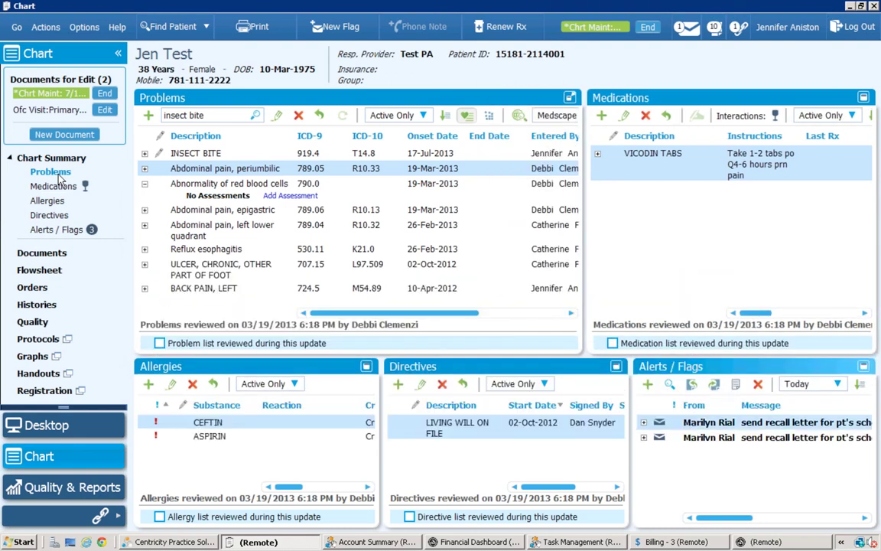
left_click(41, 260)
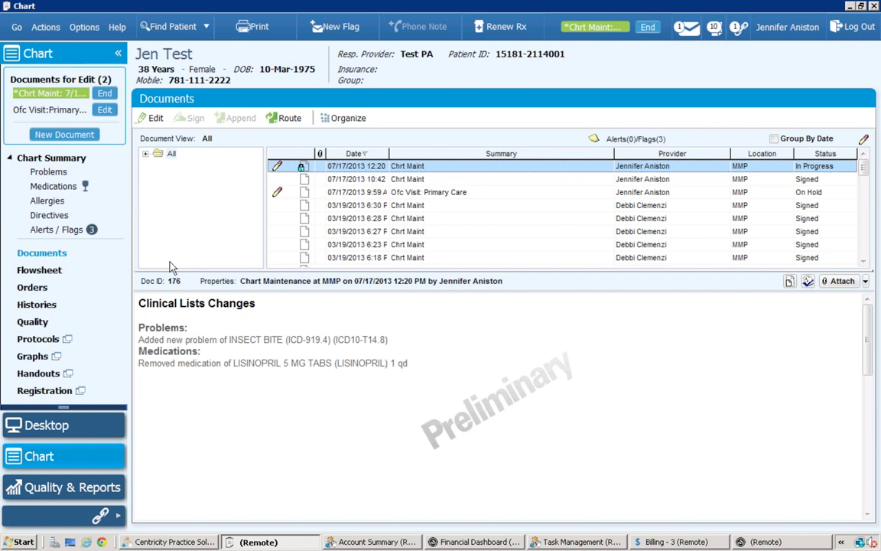
Open the patient's Flowsheet and switch its view from all observations to Immunizations.
left_click(51, 278)
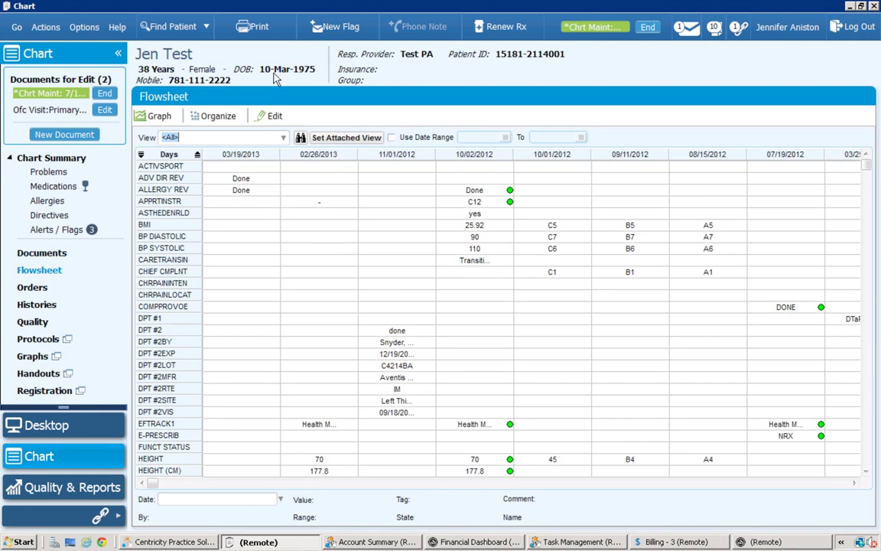
left_click(284, 139)
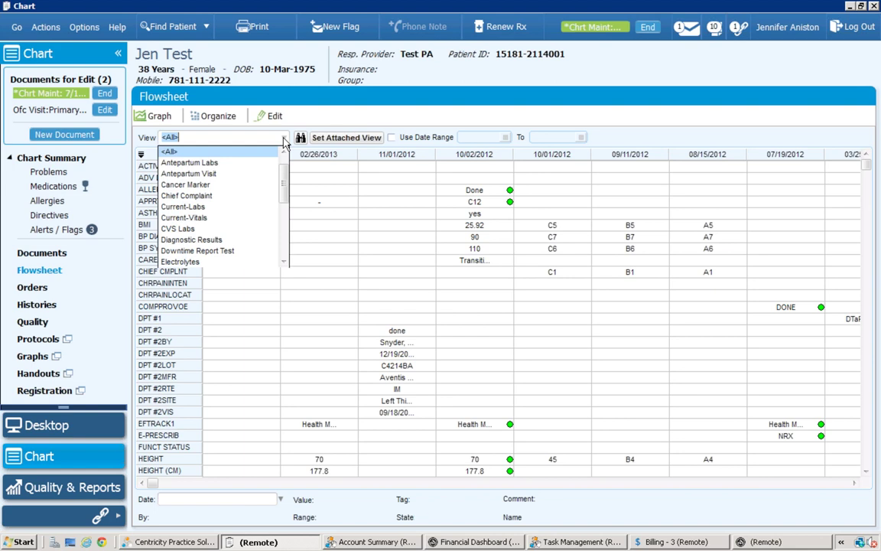
left_click(284, 140)
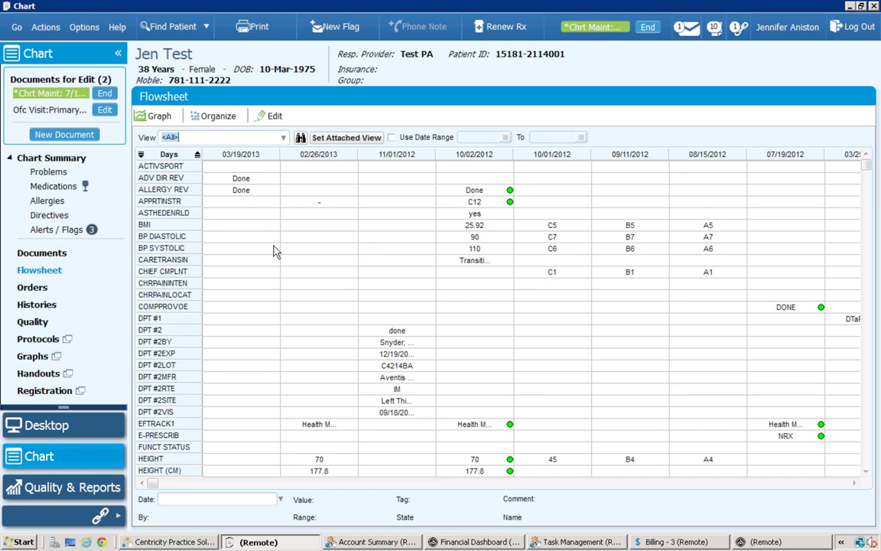
left_click(283, 137)
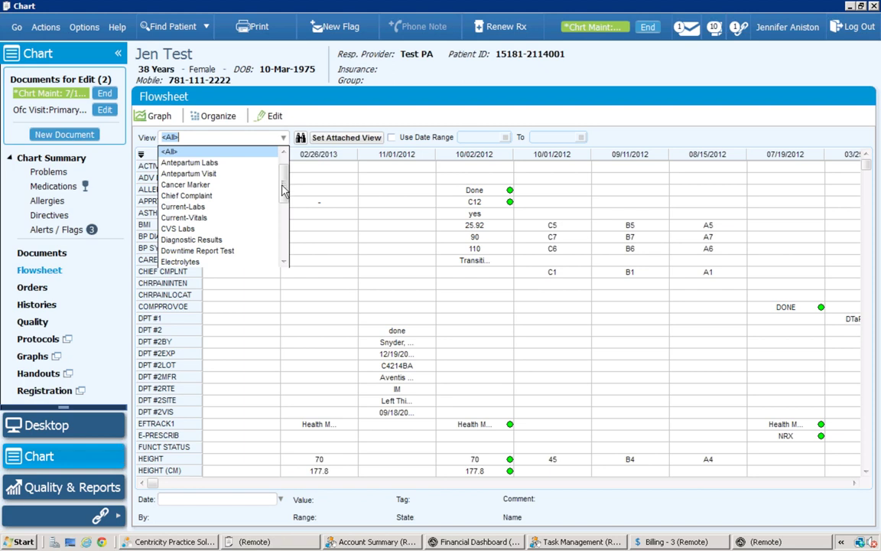
scroll(283, 218, "down", 2)
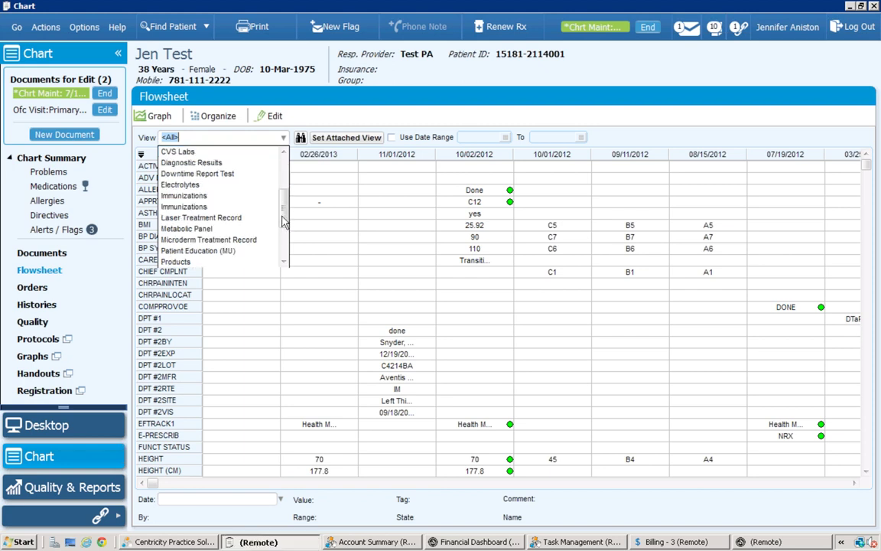
left_click(245, 197)
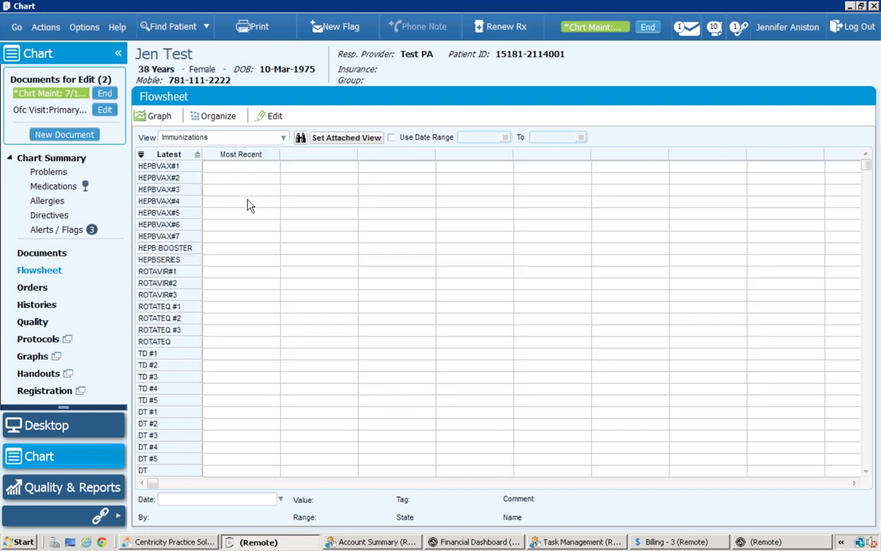
Open the flowsheet for updating, list all observations and find the HEIGHT row.
left_click(268, 123)
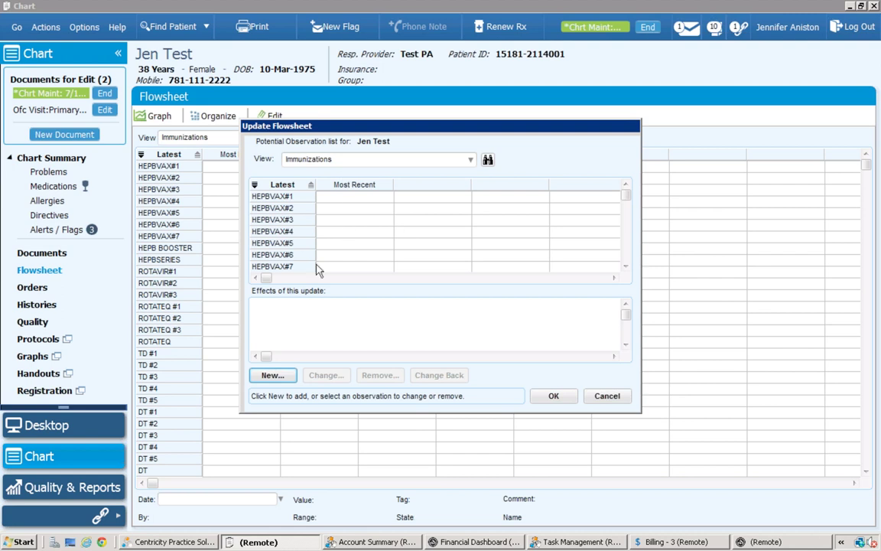
left_click(471, 160)
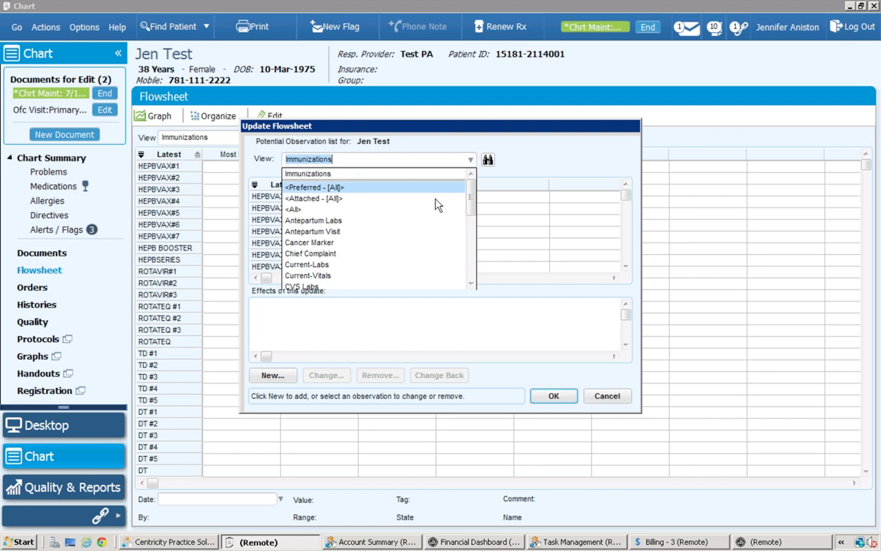
left_click(434, 210)
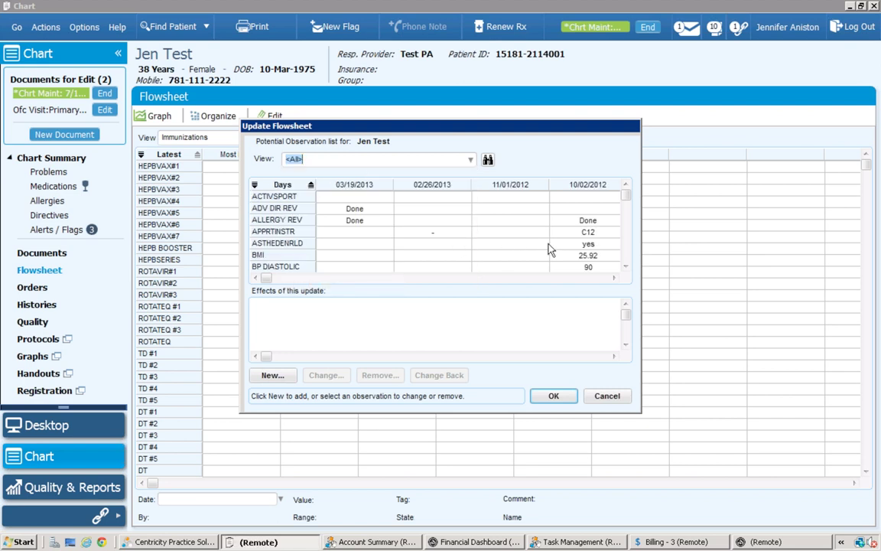
scroll(624, 260, "down", 3)
scroll(626, 260, "down", 6)
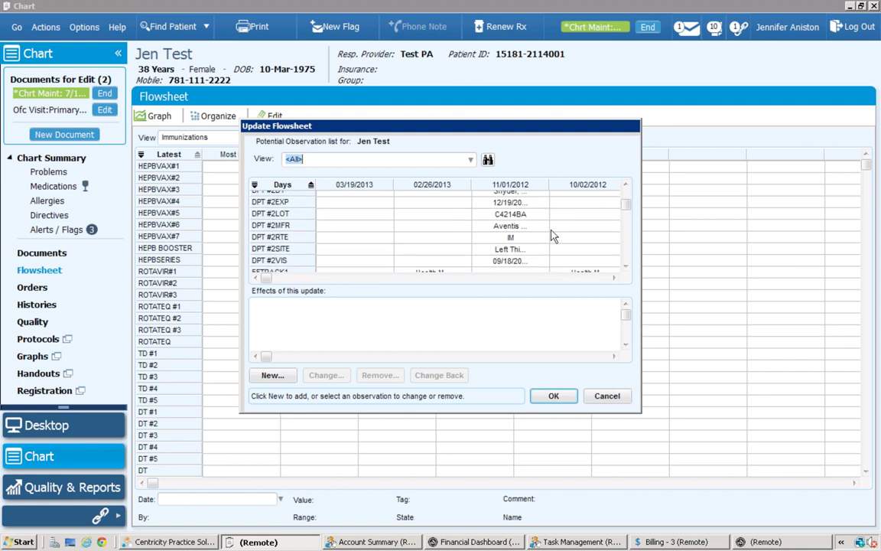
scroll(625, 268, "down", 3)
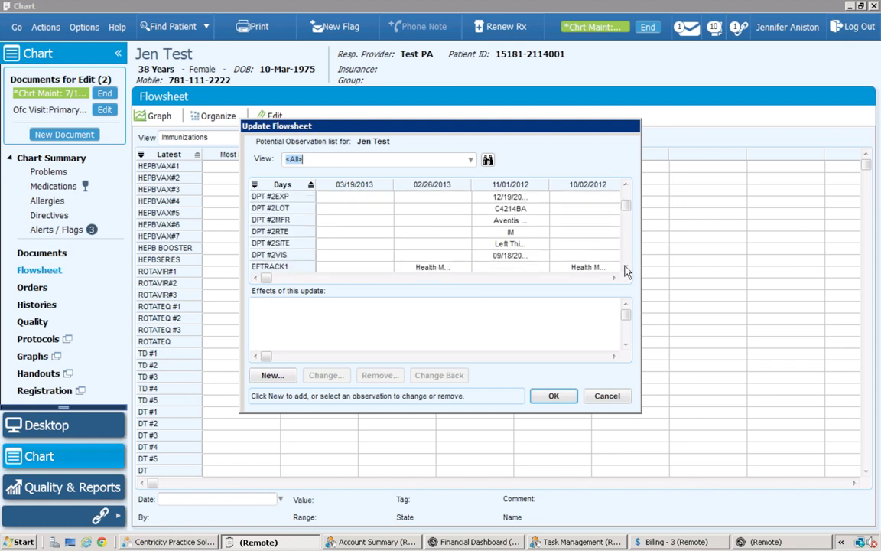
scroll(624, 270, "down", 3)
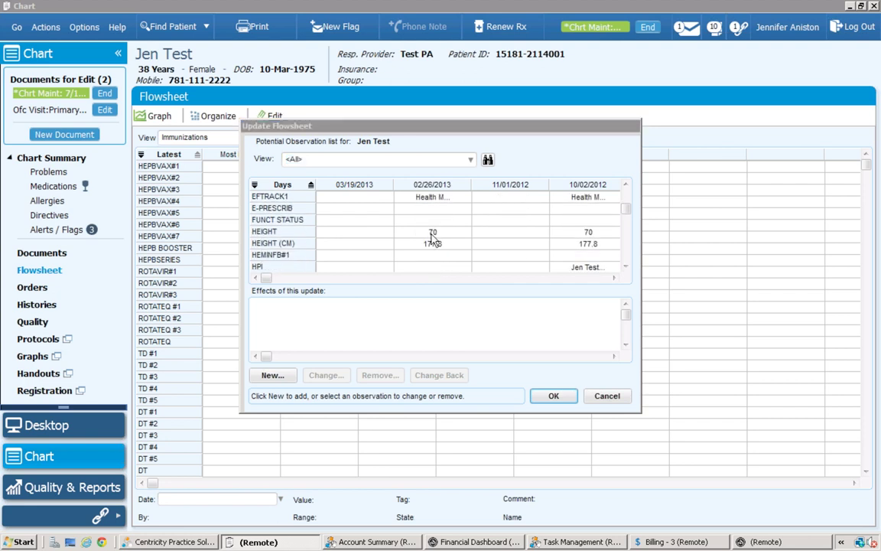
Change the HEIGHT observation dated 02/26/2013 to 68 in and save the flowsheet update.
left_click(433, 232)
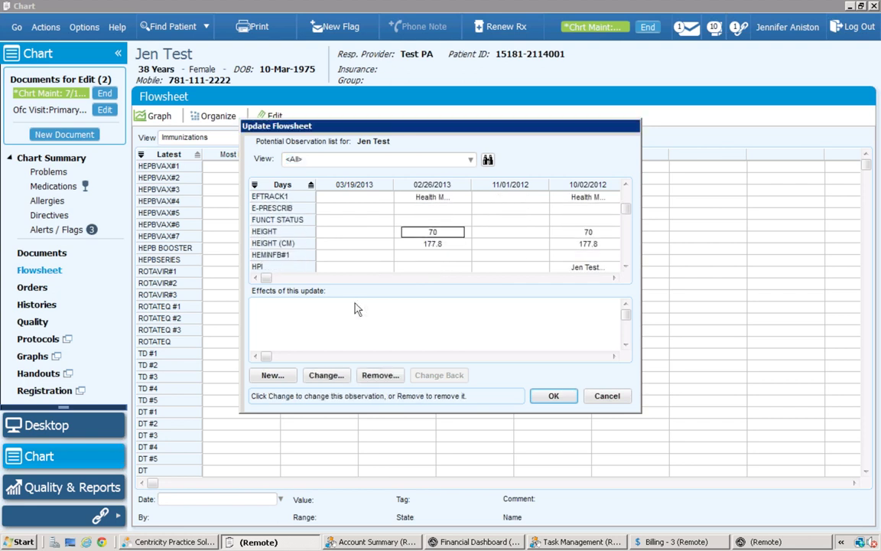
left_click(325, 376)
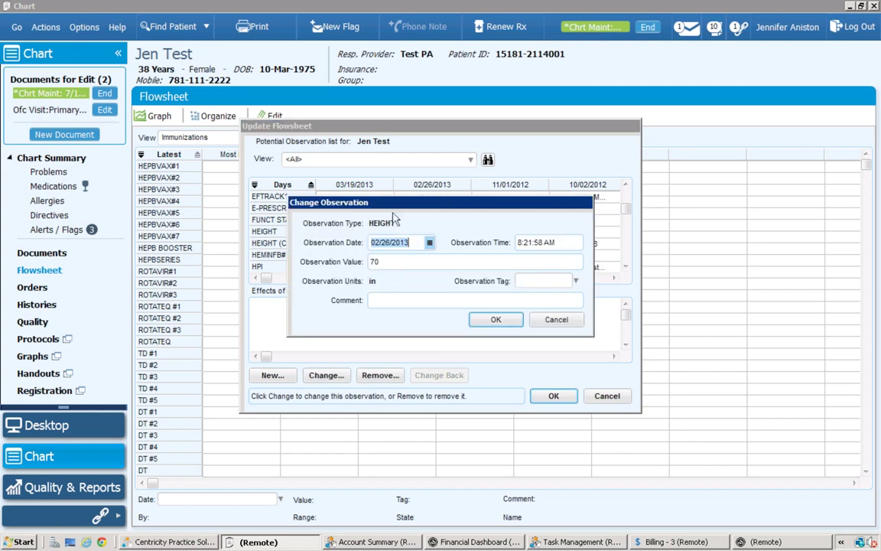
left_click(386, 262)
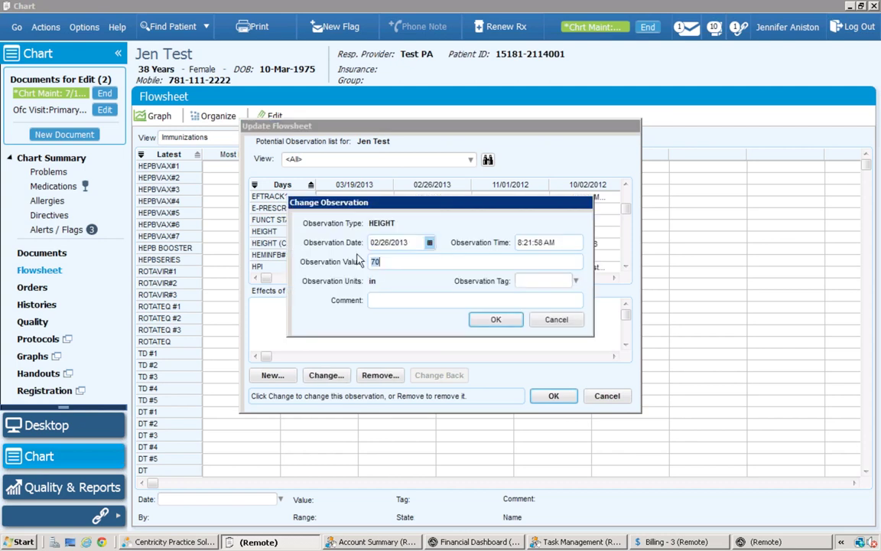
key("BackSpace")
key("BackSpace")
type("68")
left_click(499, 319)
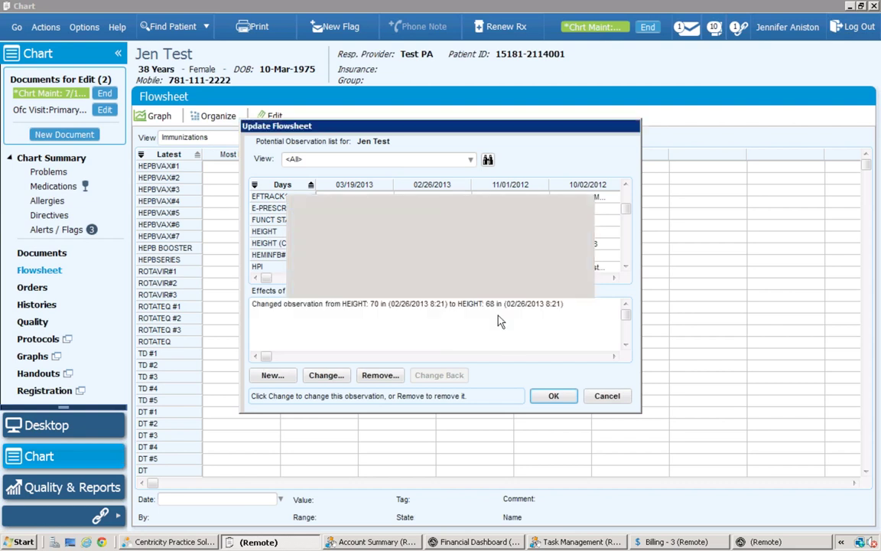
left_click(552, 396)
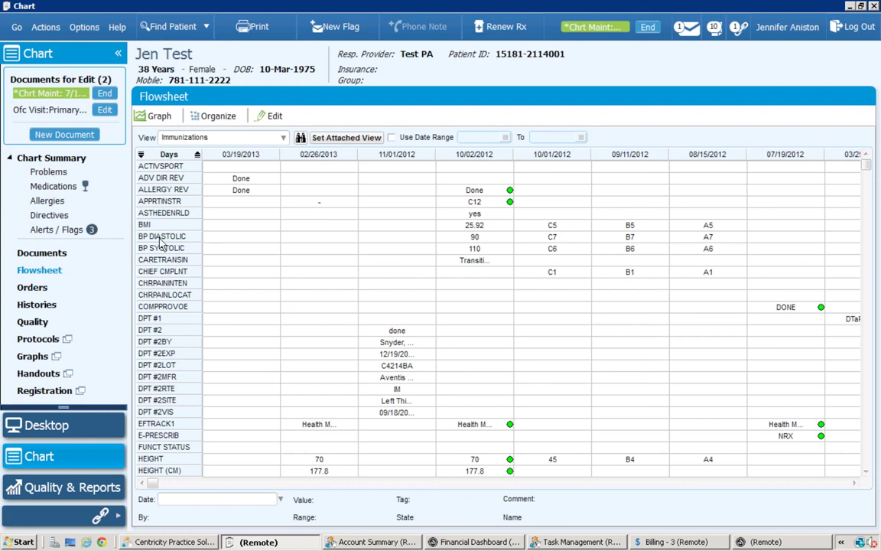
In the patient's Orders, add an Antibody Screen Tube order from the Blood Bank custom list for the diagnosis INSECT BITE.
left_click(33, 288)
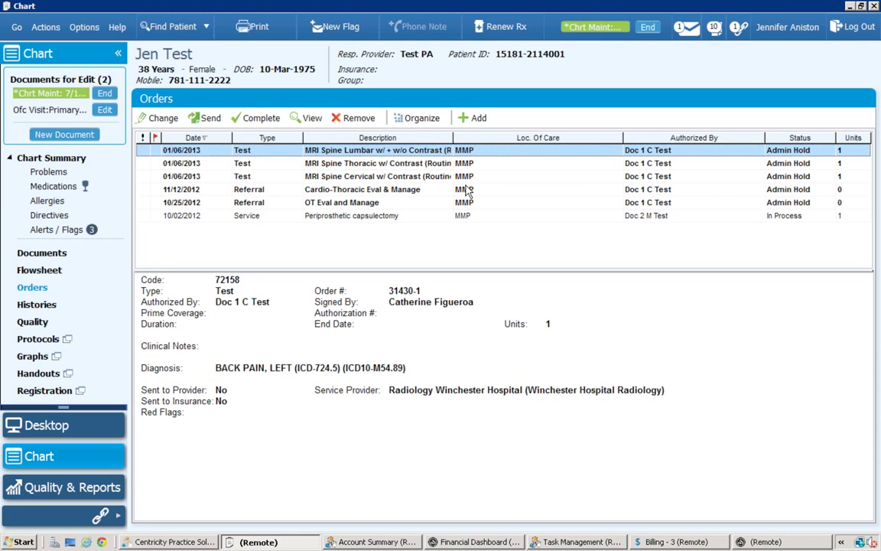
left_click(469, 118)
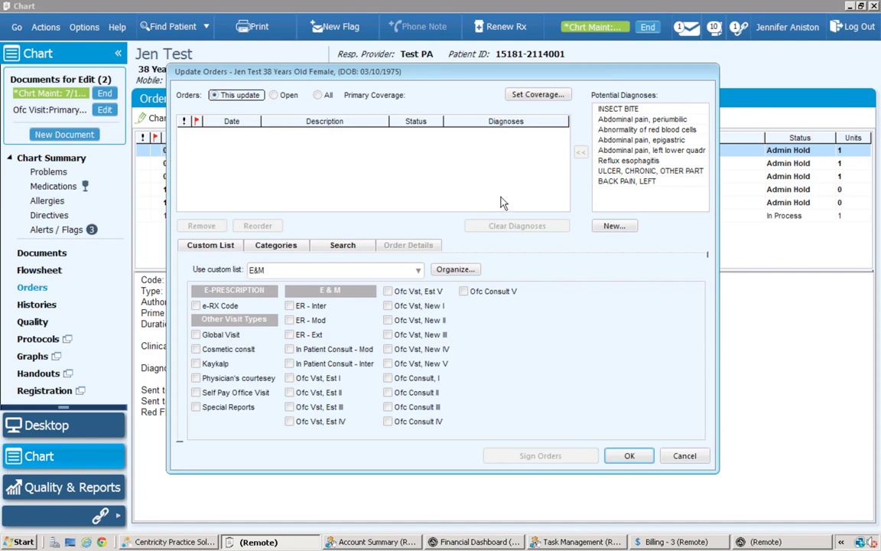
left_click(610, 111)
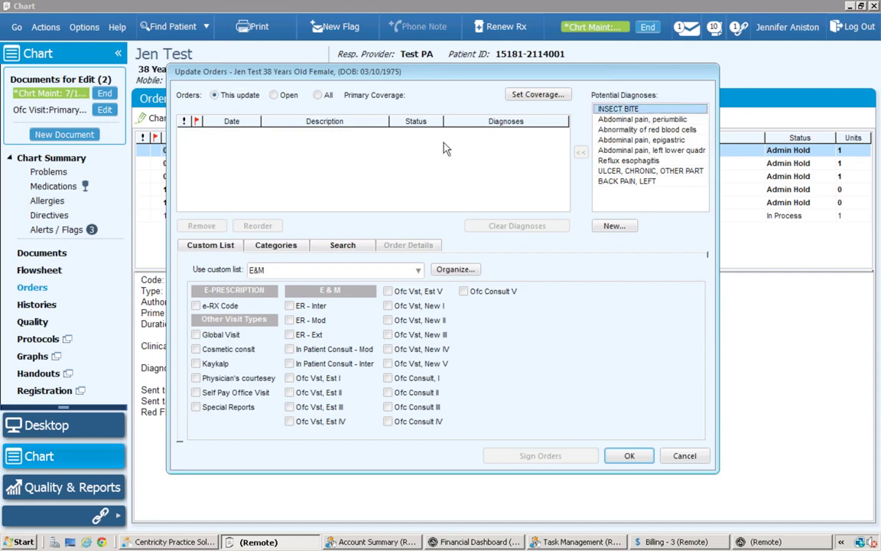
left_click(418, 273)
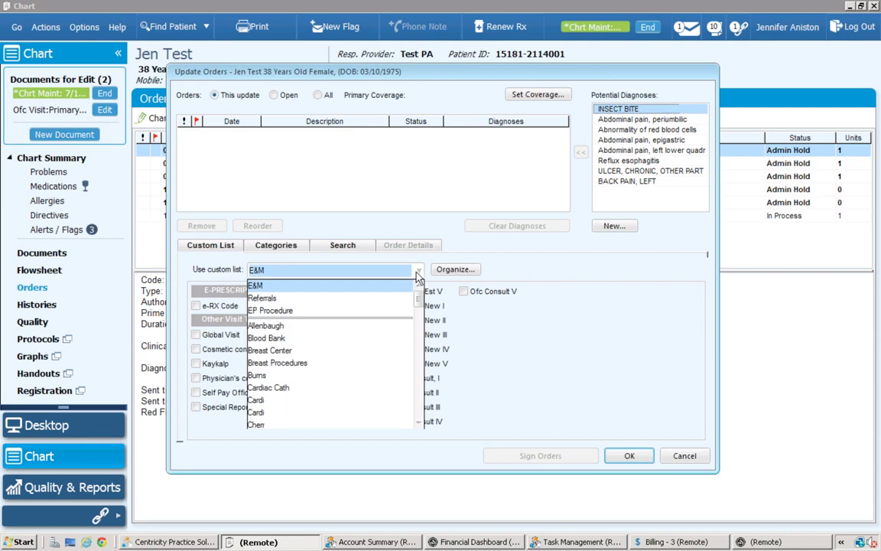
left_click(388, 317)
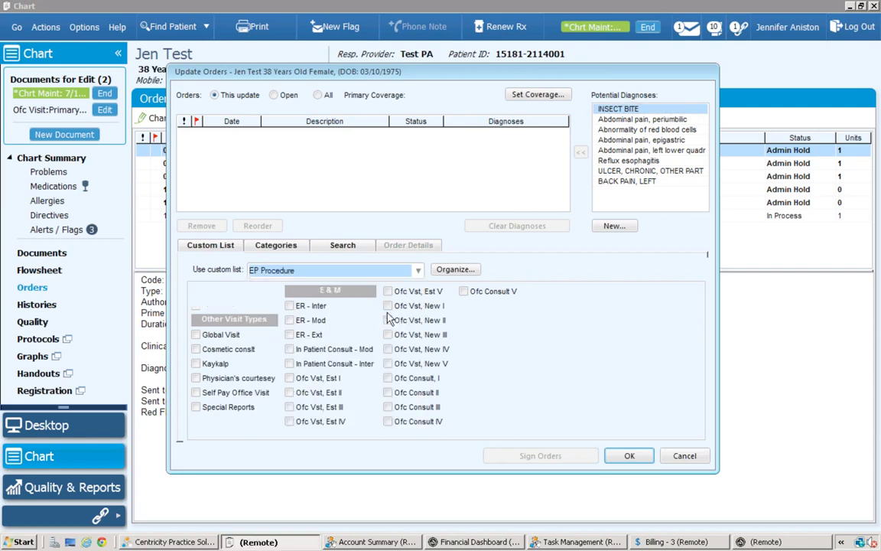
left_click(420, 276)
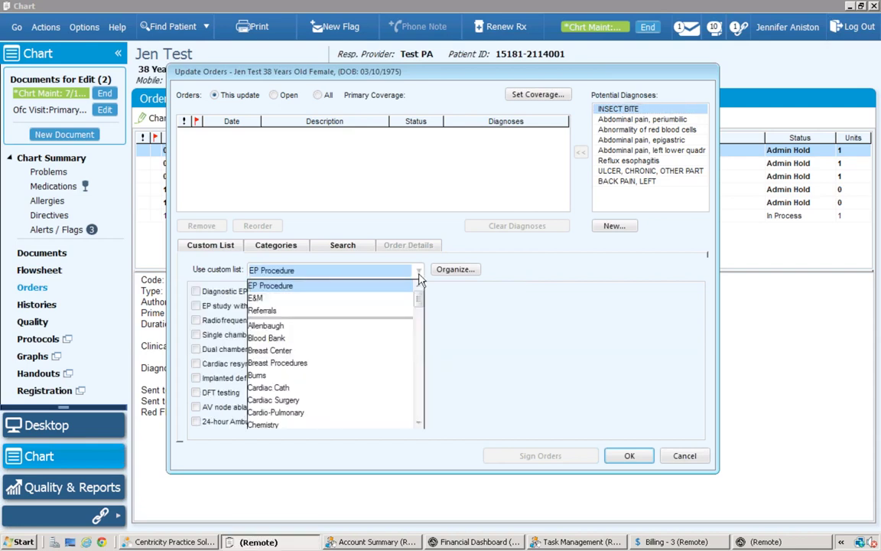
left_click(357, 338)
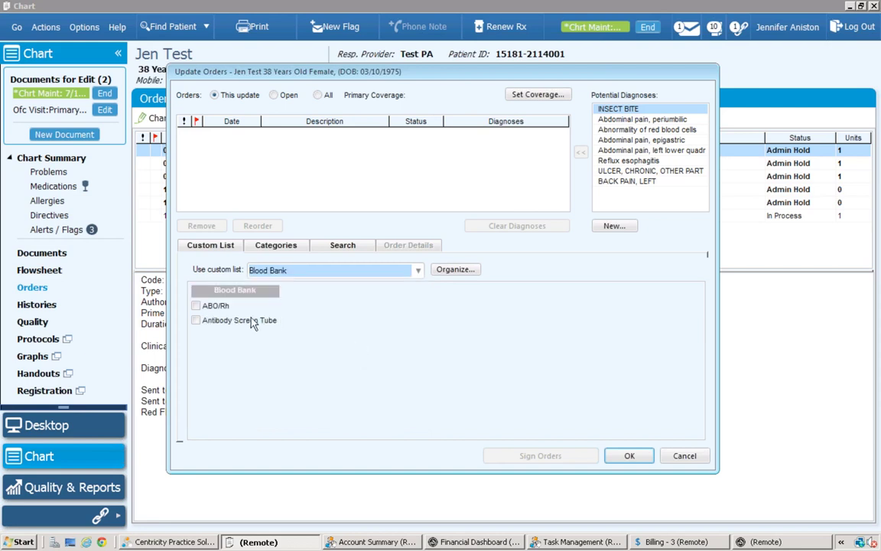
left_click(241, 321)
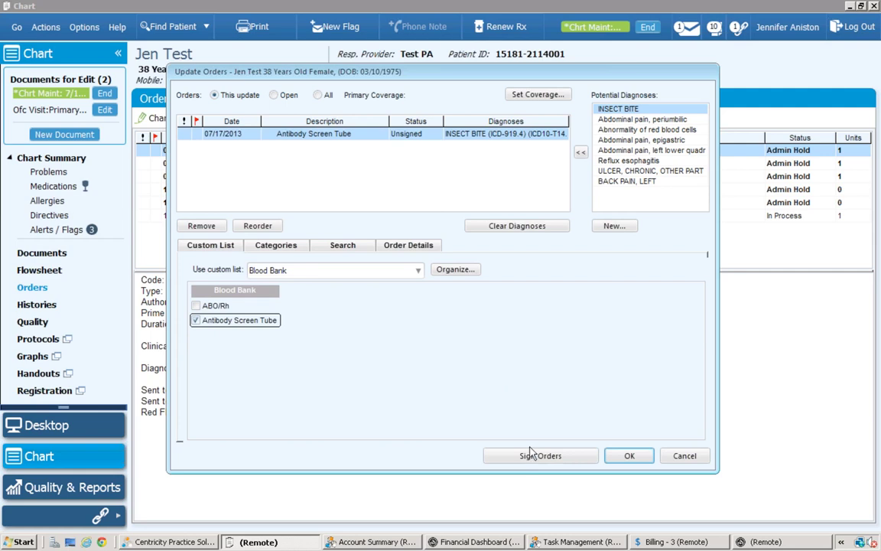
In the Antibody Screen Tube order's details, set the authorizing provider to the second listed test doctor and sign the order.
left_click(406, 246)
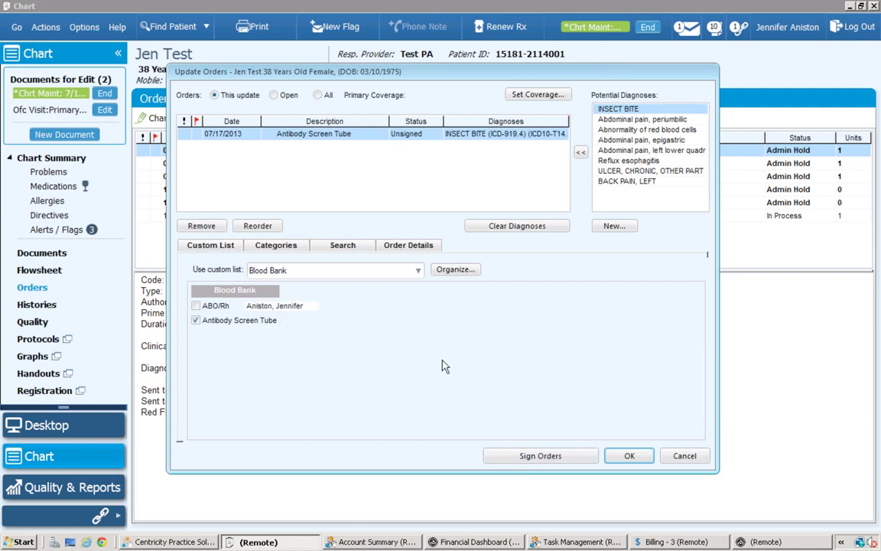
left_click(520, 457)
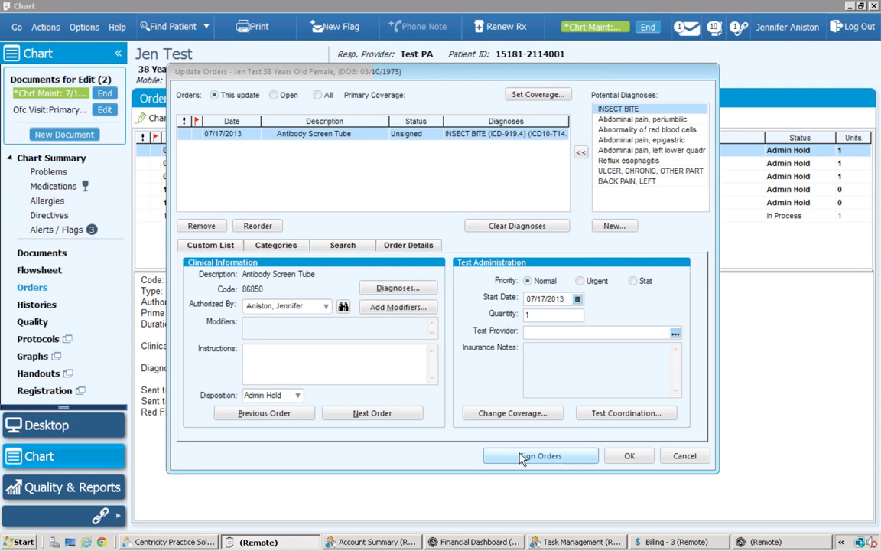
key("Return")
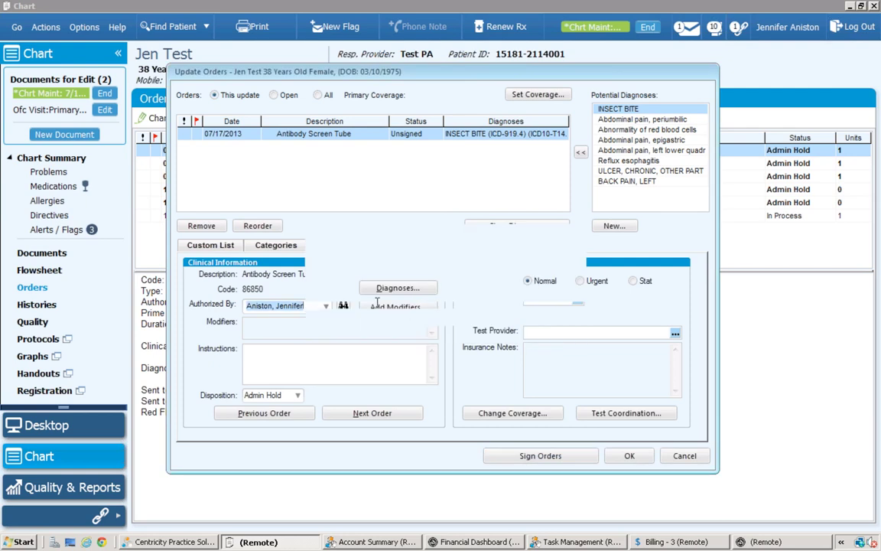
left_click(325, 306)
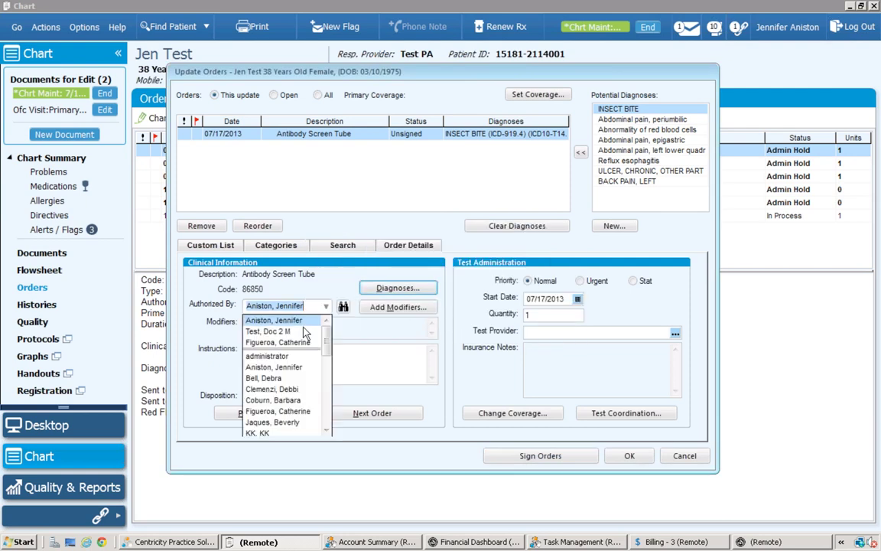
left_click(304, 331)
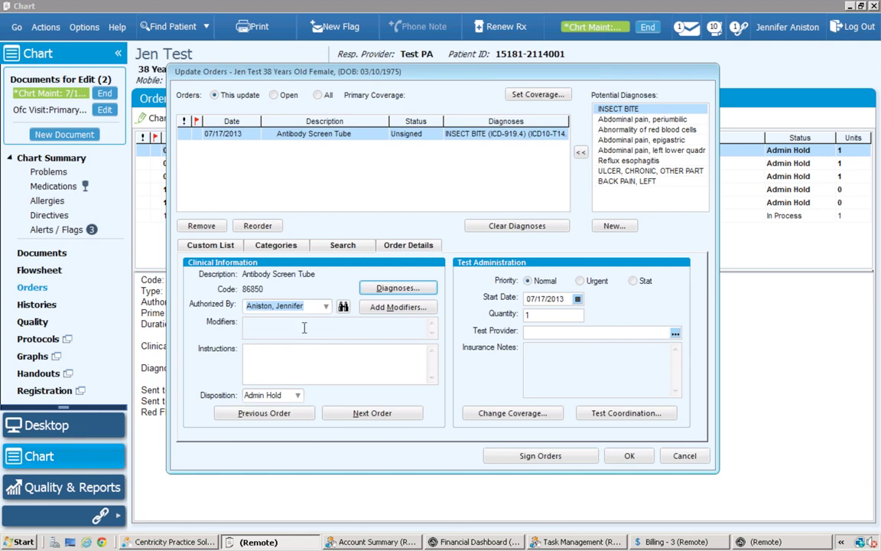
left_click(513, 458)
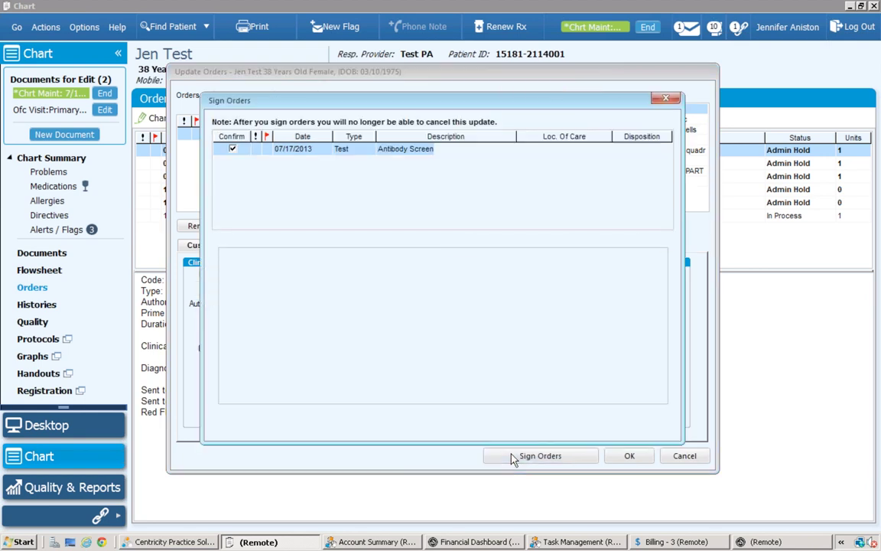
left_click(580, 427)
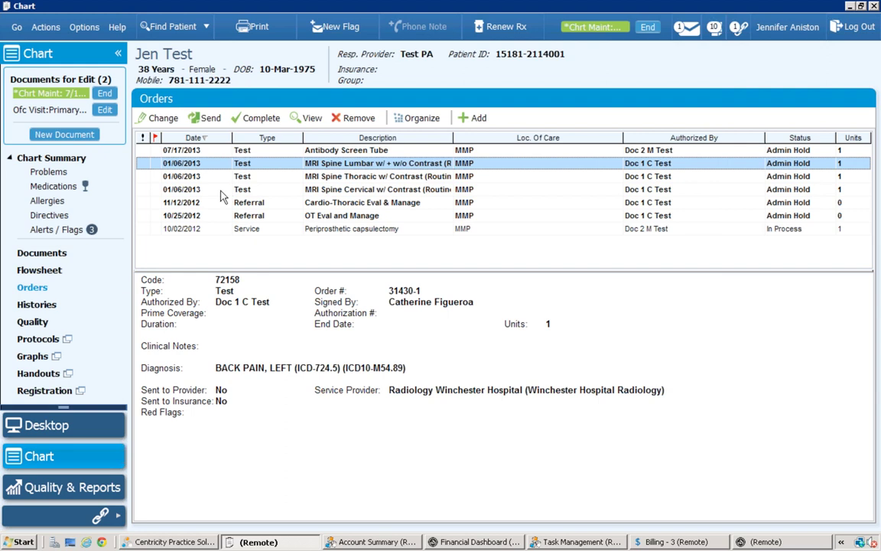
View the patient's Histories and look at the available history views.
left_click(36, 304)
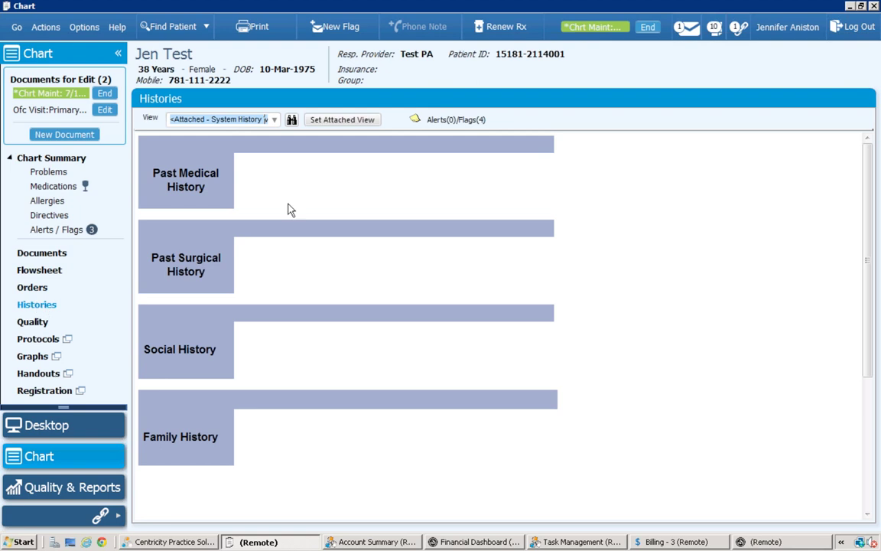
left_click(277, 124)
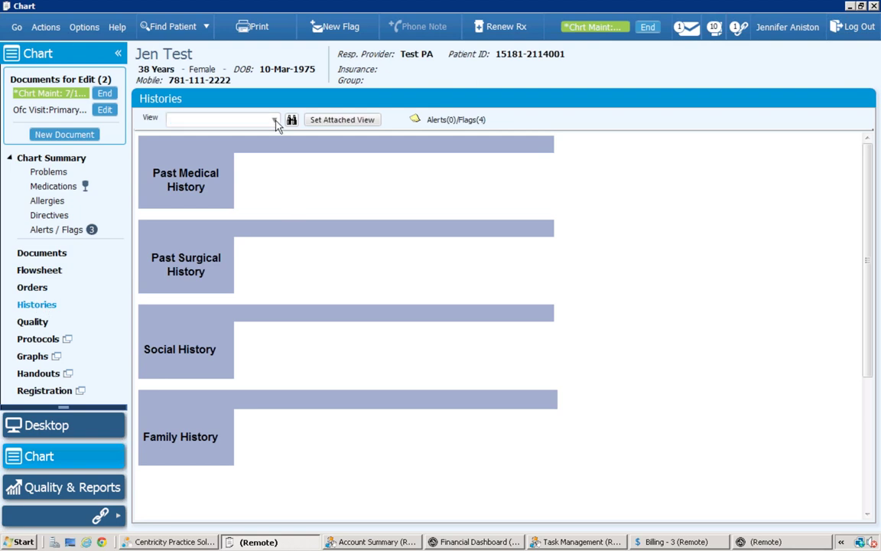
left_click(277, 125)
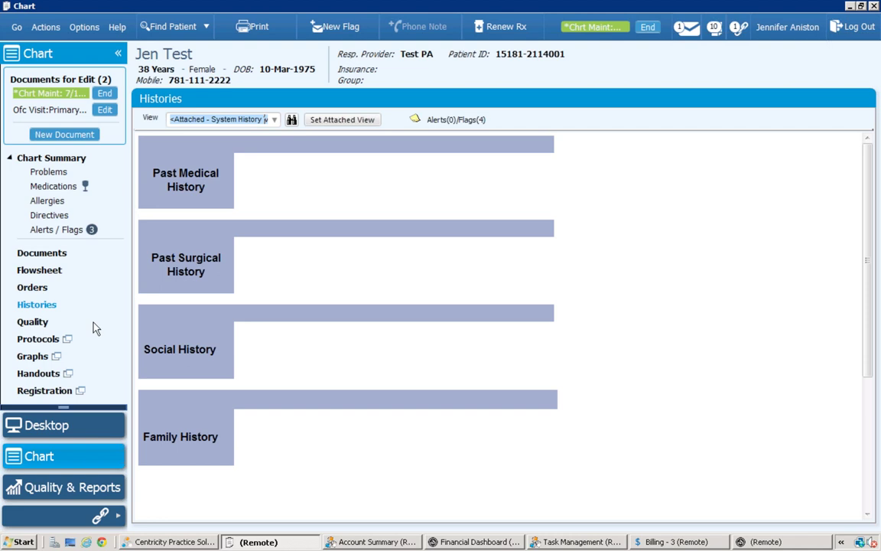
View the chart's Quality page and the patient's protocol results, closing the results.
left_click(34, 324)
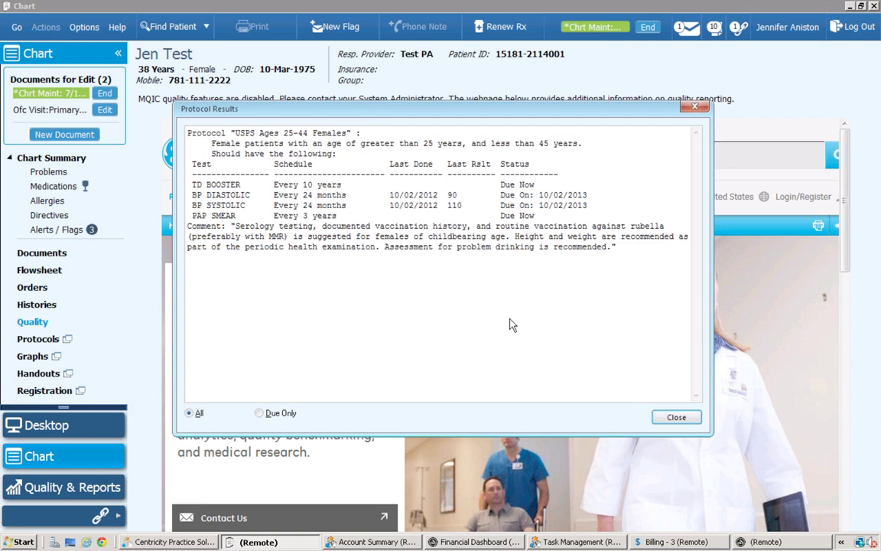
left_click(672, 417)
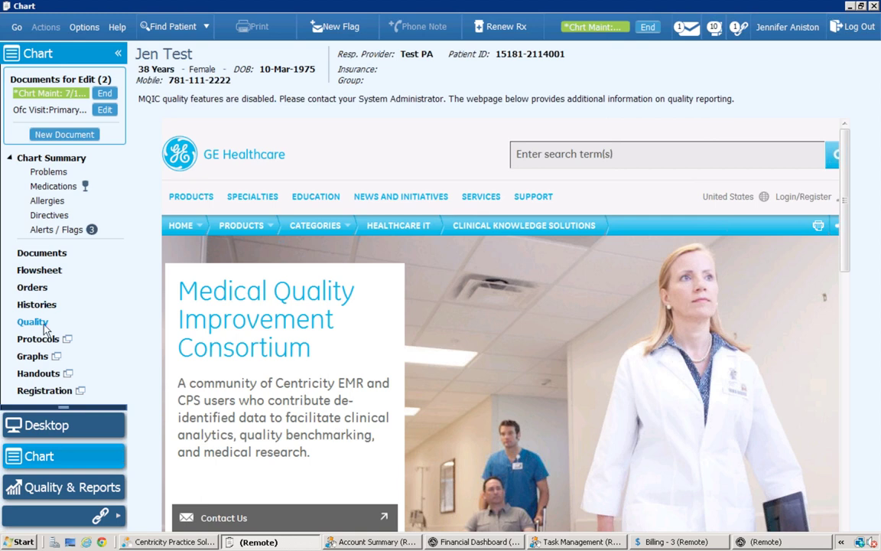
Look at the observation graphing options and the growth chart, closing both without making a graph.
left_click(32, 356)
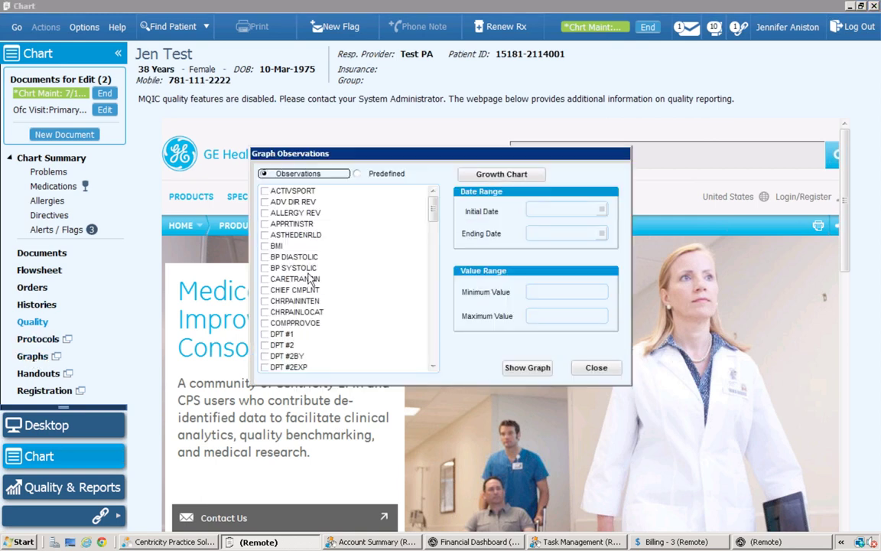
left_click(482, 178)
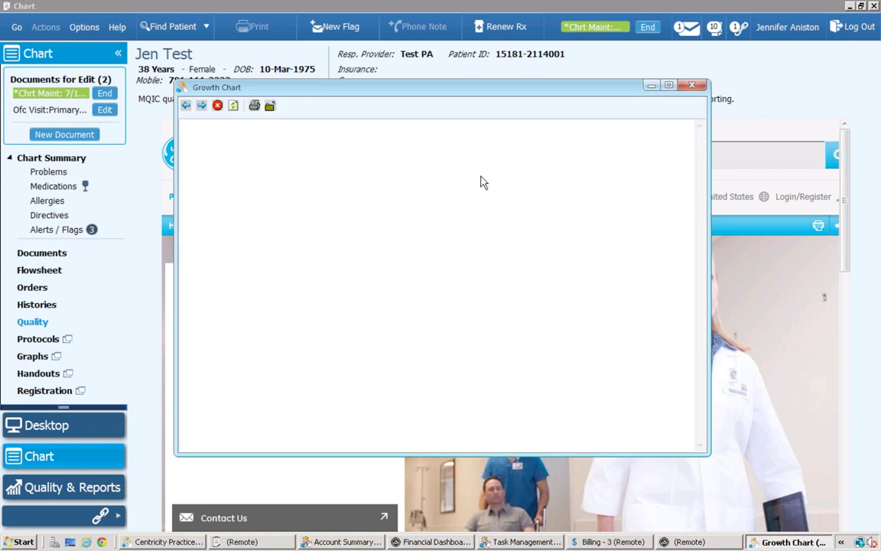
left_click(692, 90)
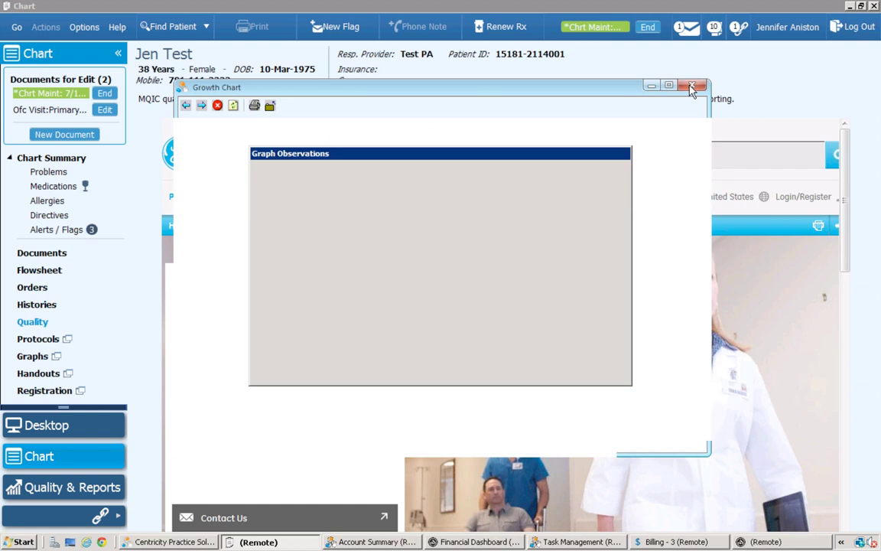
left_click(589, 369)
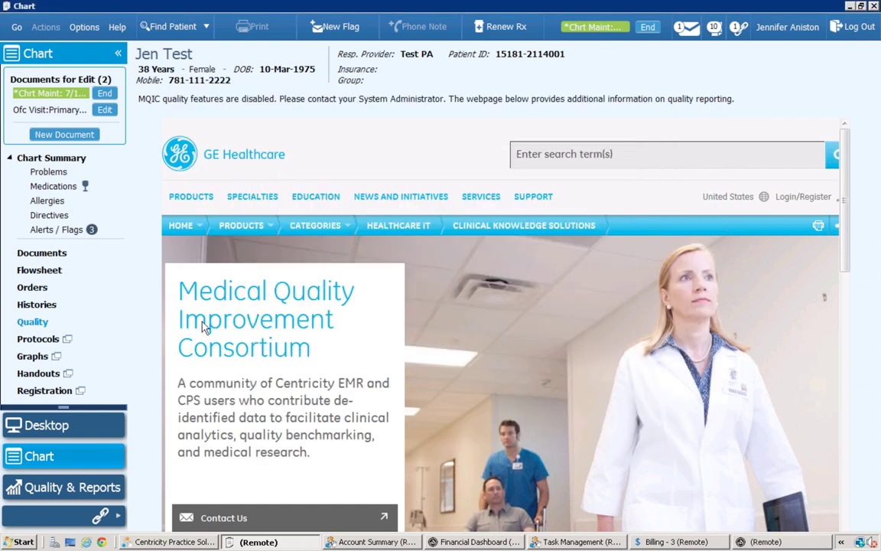
Look at the patient education handout printing options and close them without printing.
left_click(33, 376)
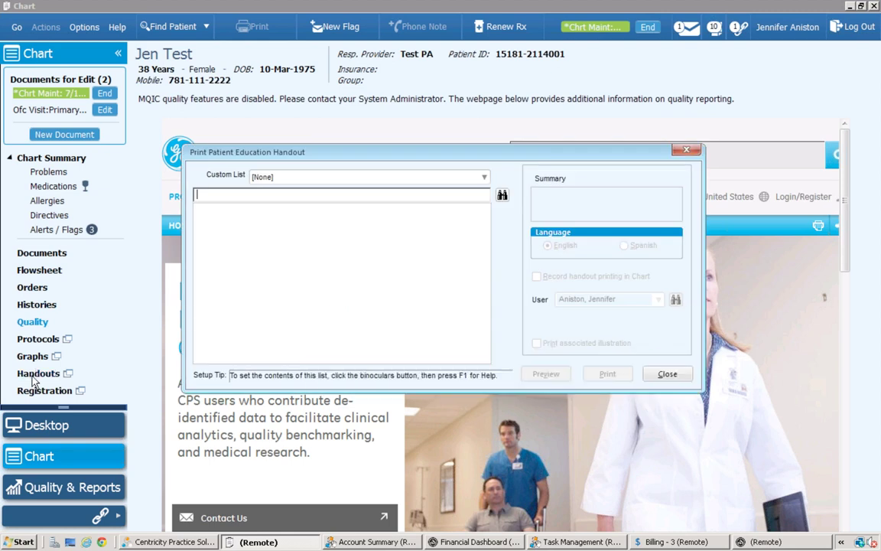
left_click(665, 378)
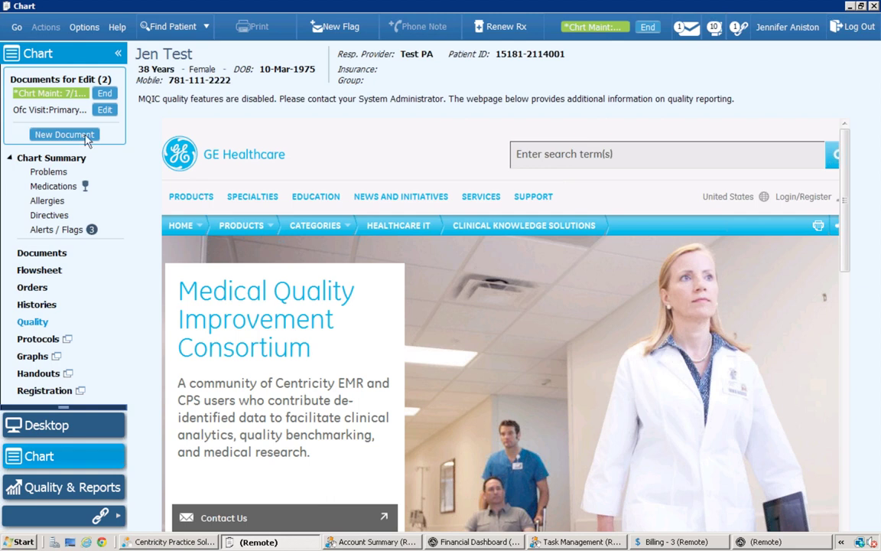
Create a new office visit document for the patient using the DEMO Primary Care Visit encounter type.
left_click(59, 135)
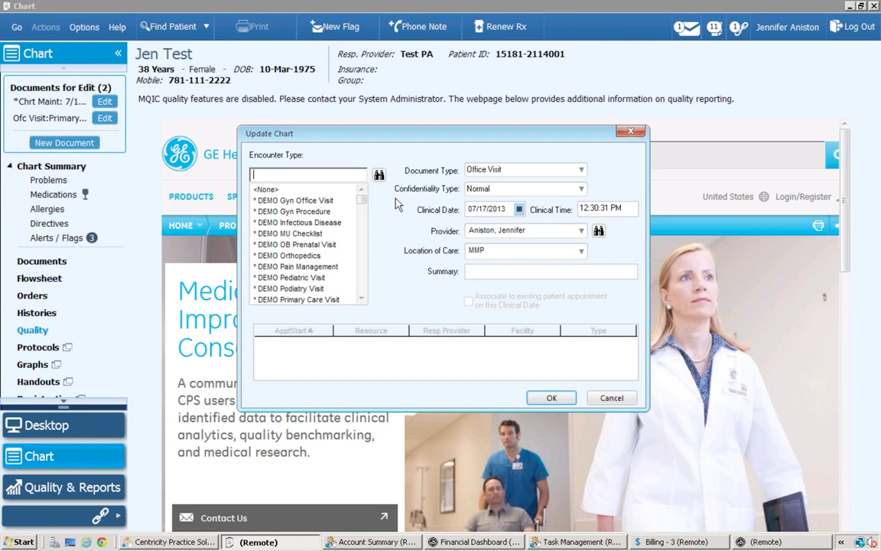
left_click(297, 300)
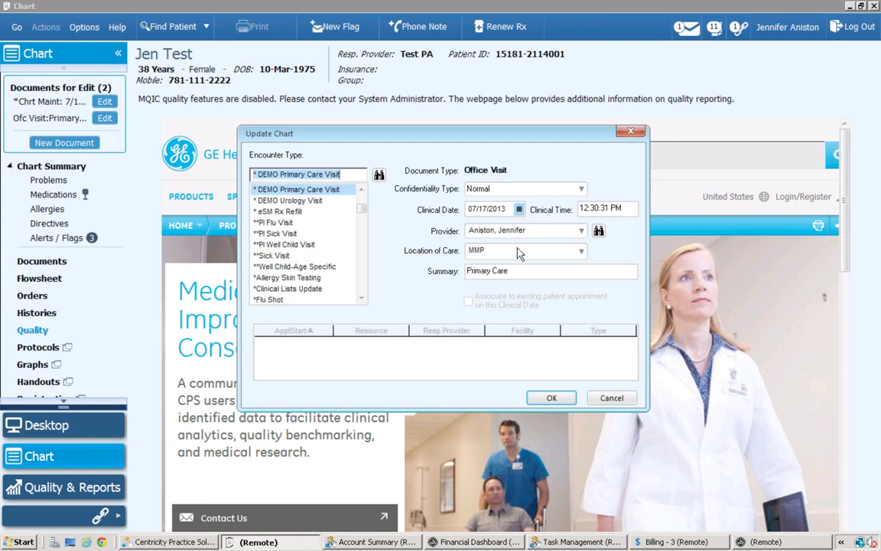
left_click(551, 397)
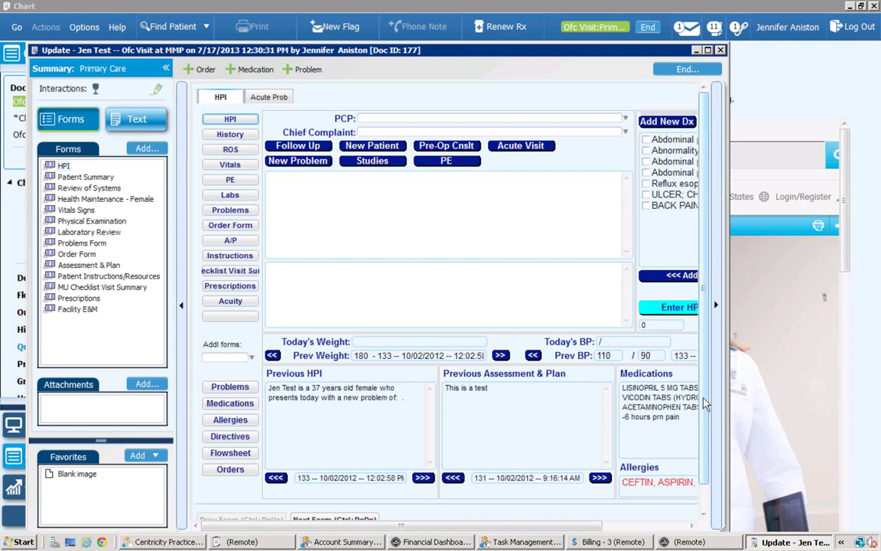
Look through the visit's HPI, Patient Summary, Problems and Assessment & Plan forms.
scroll(705, 470, "down", 1)
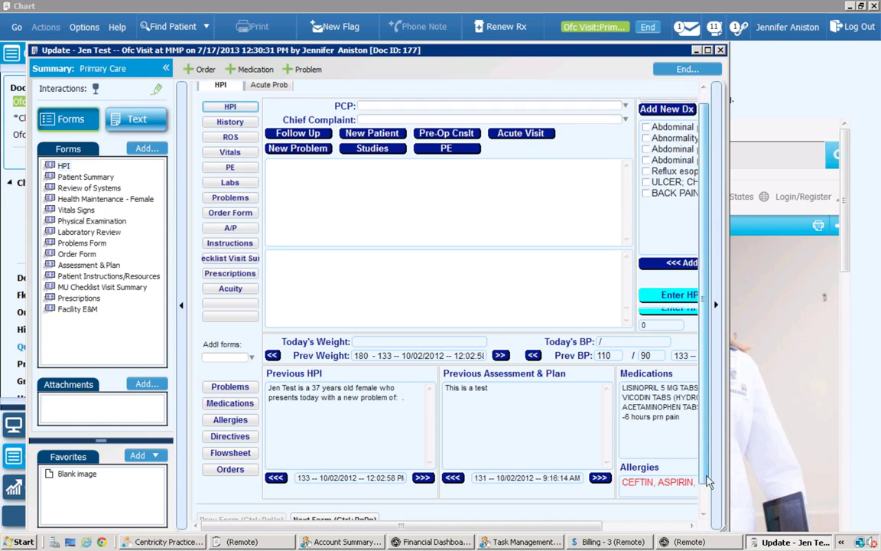
scroll(706, 476, "down", 1)
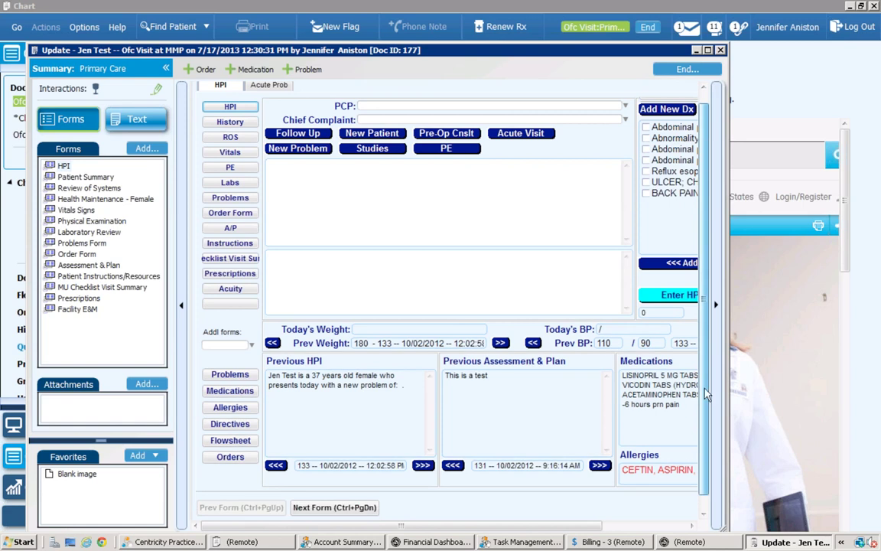
scroll(705, 394, "down", 1)
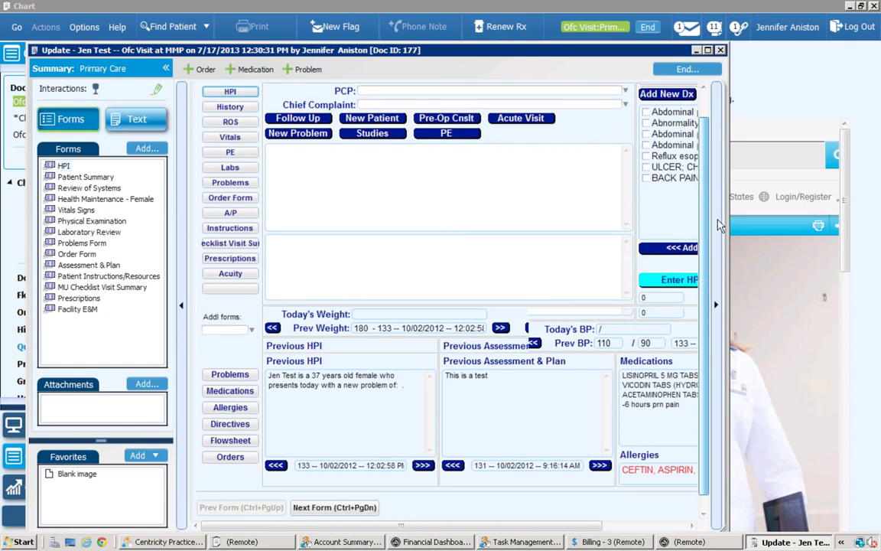
scroll(720, 224, "up", 2)
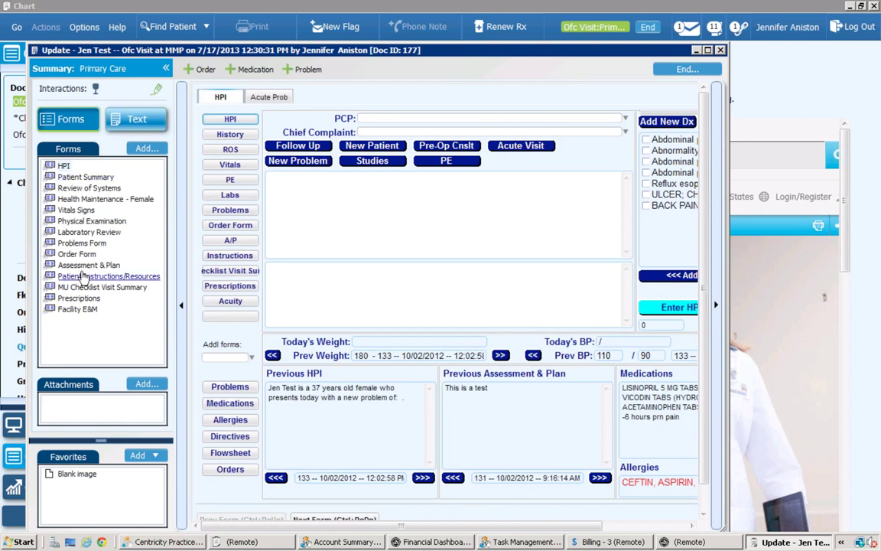
left_click(63, 179)
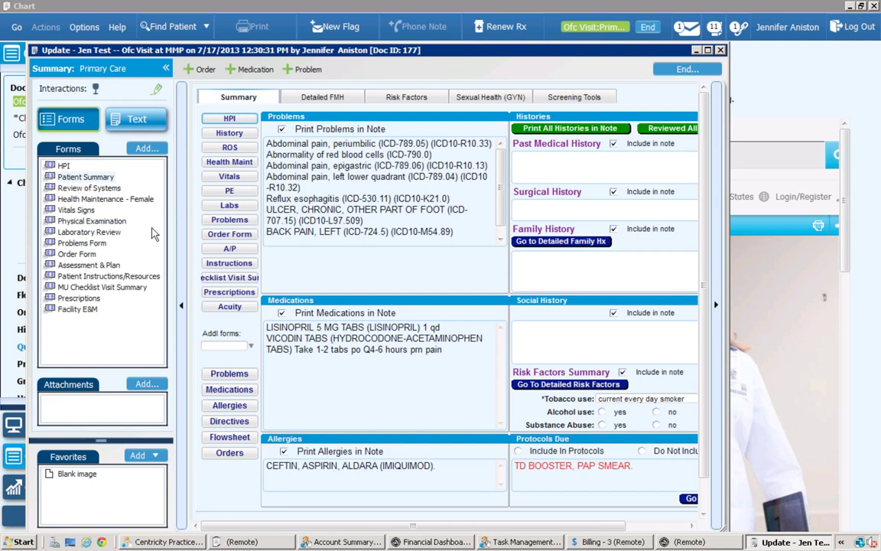
left_click(81, 243)
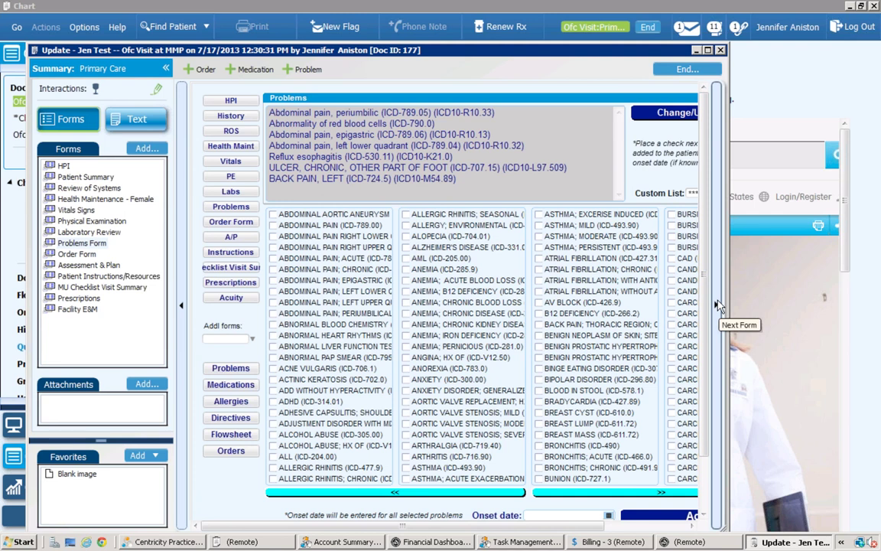
left_click(717, 306)
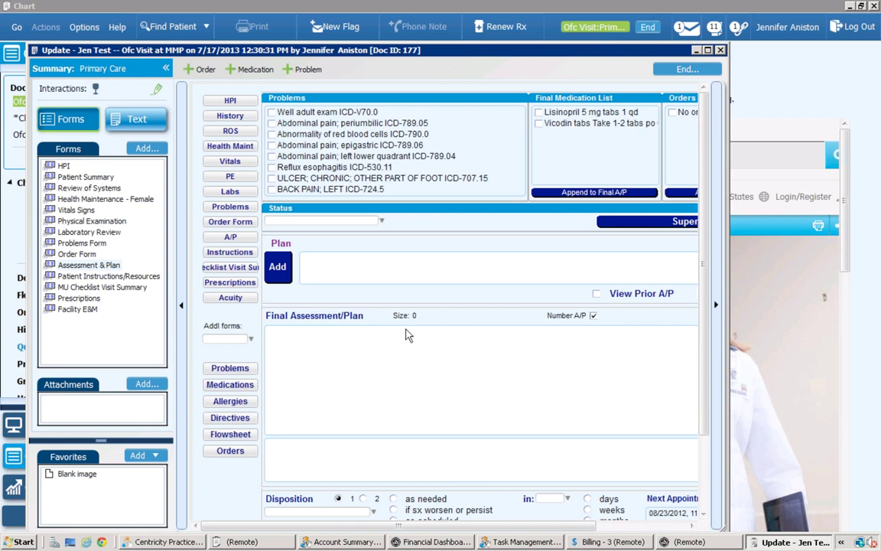
Try to add a medication from the open visit document.
left_click(252, 70)
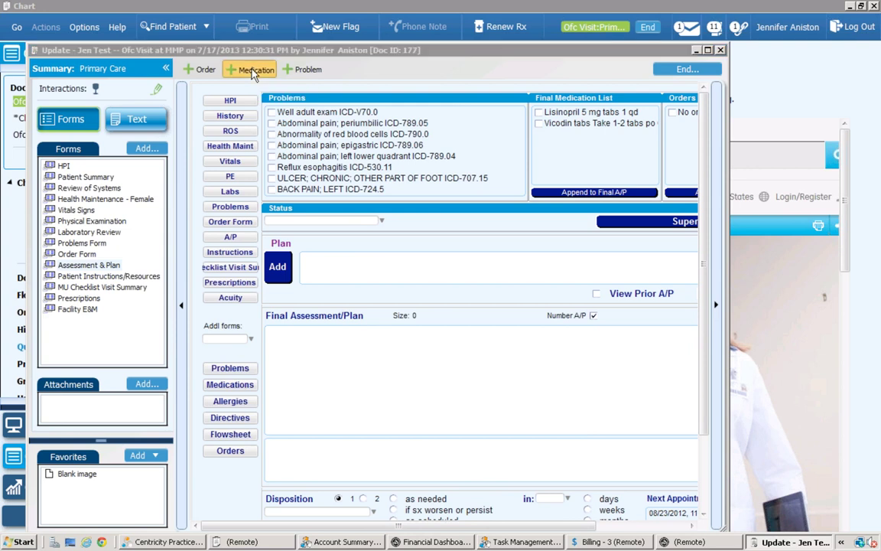
left_click(557, 349)
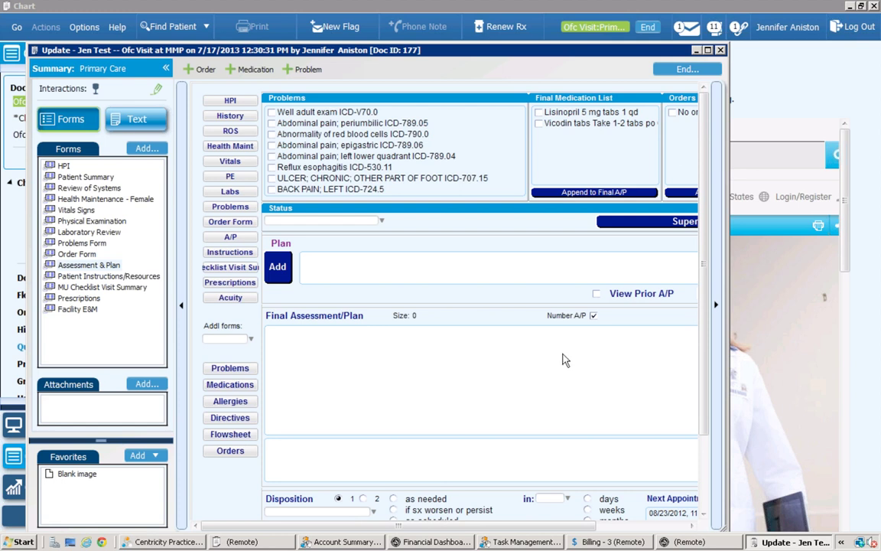
left_click(676, 541)
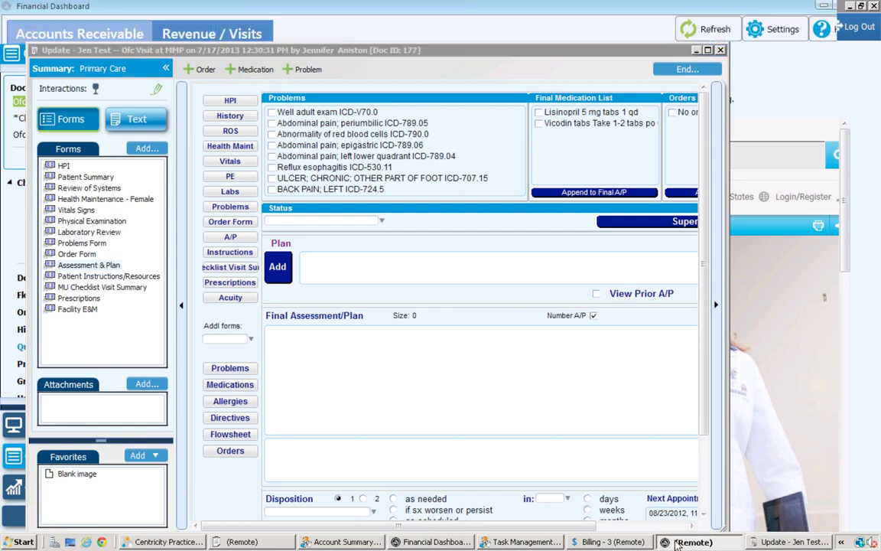
left_click(676, 541)
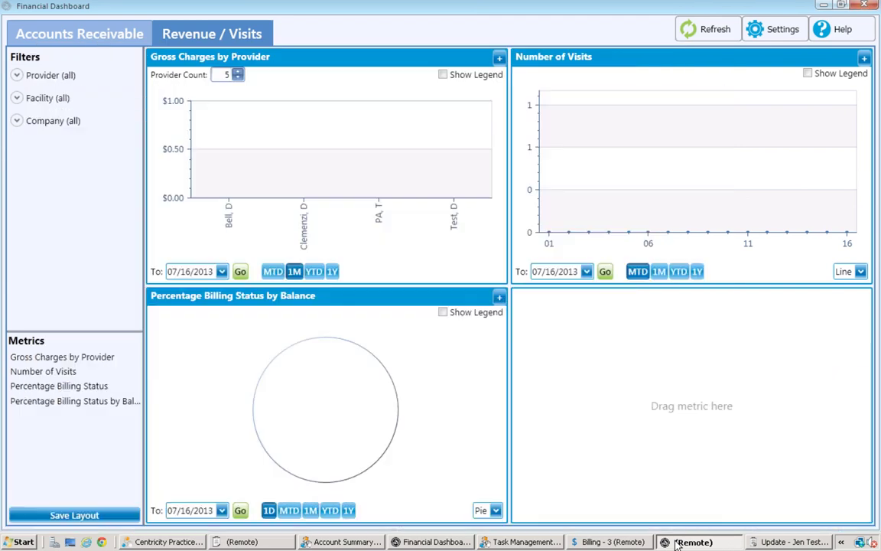
left_click(263, 542)
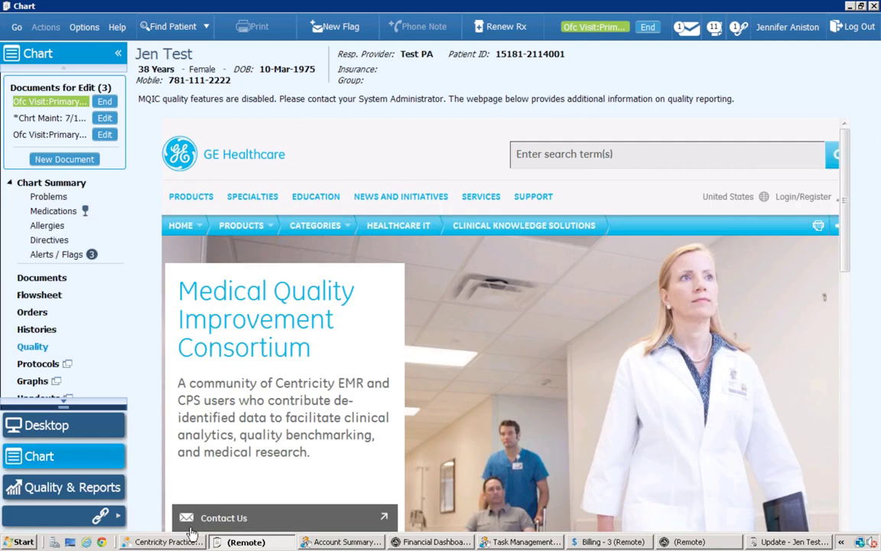
left_click(685, 542)
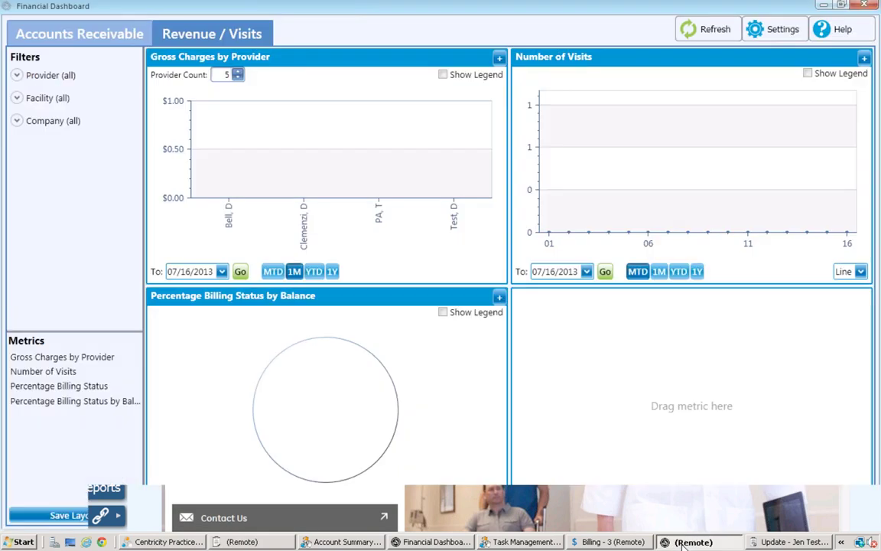
left_click(774, 541)
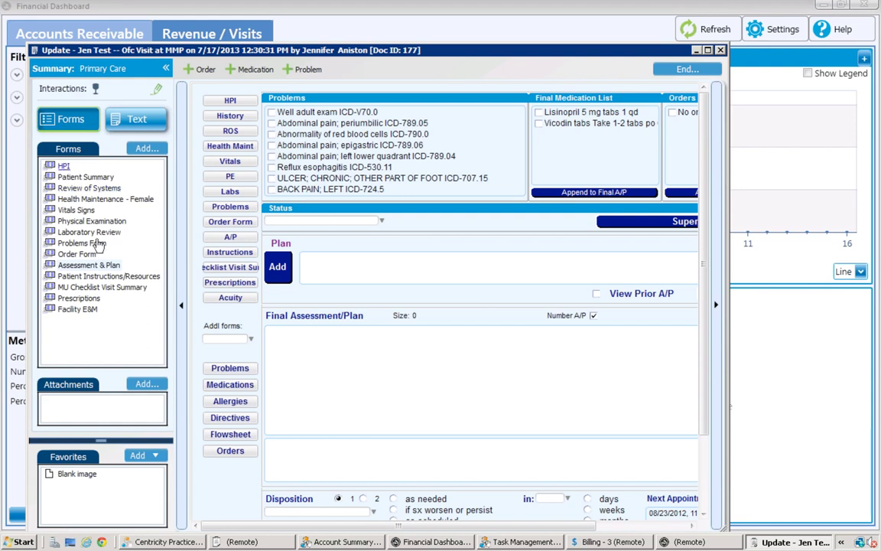
View the medication list from the Assessment & Plan form and close it without changes.
left_click(221, 390)
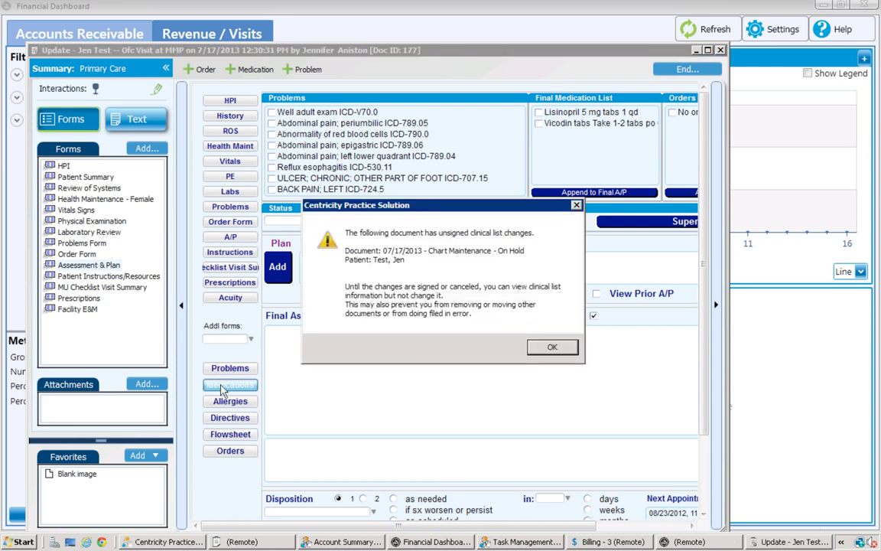
left_click(559, 346)
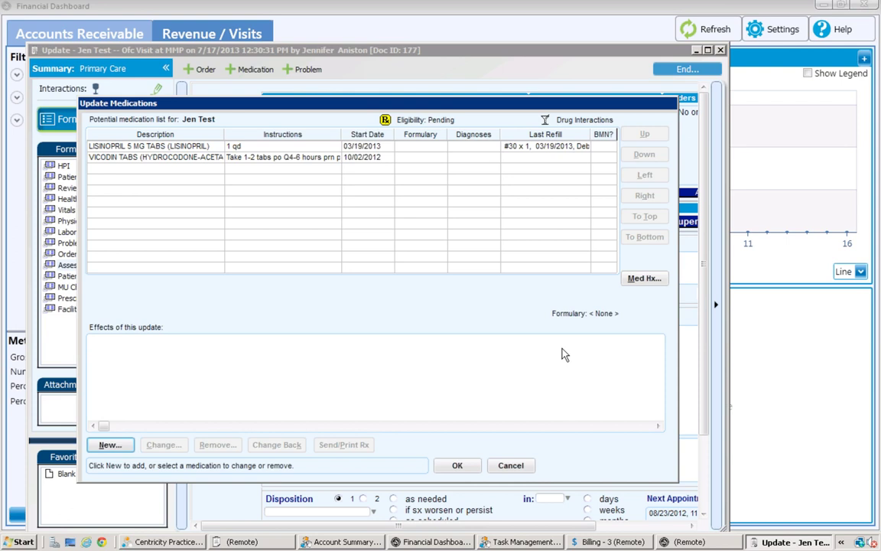
left_click(512, 467)
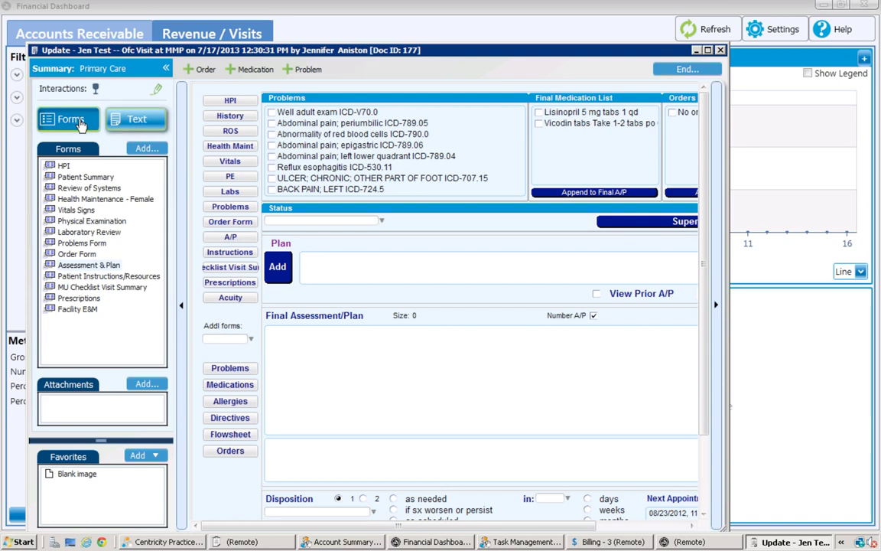
Review the visit note in text view from the Assessment and Plan up to the start, comparing it with the forms view.
left_click(133, 122)
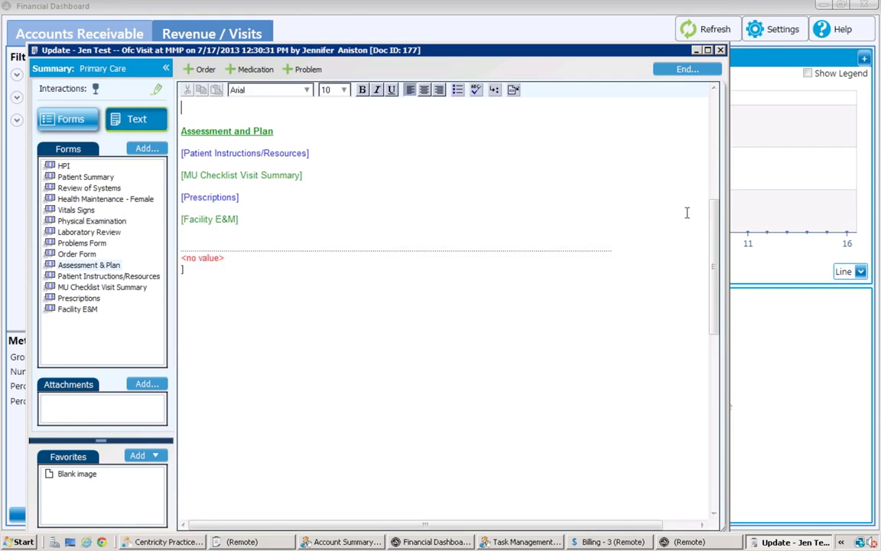
scroll(717, 203, "up", 5)
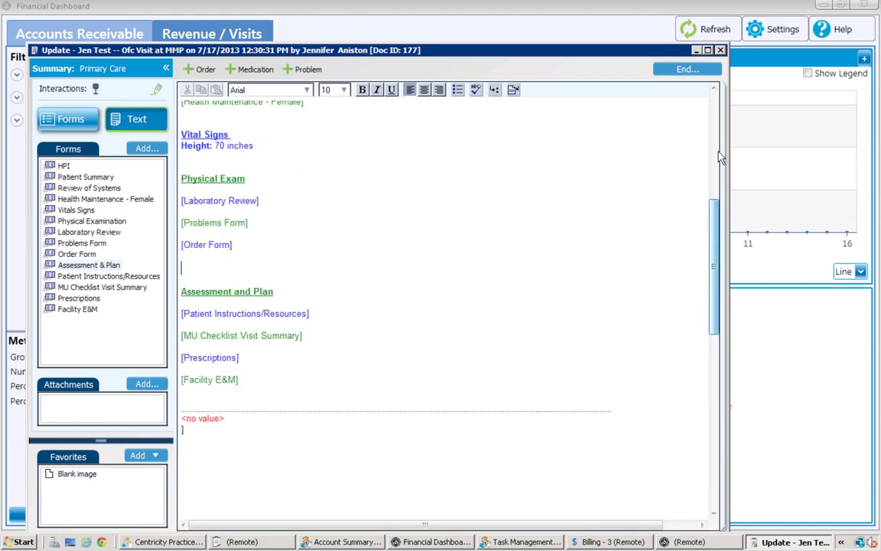
scroll(719, 122, "up", 2)
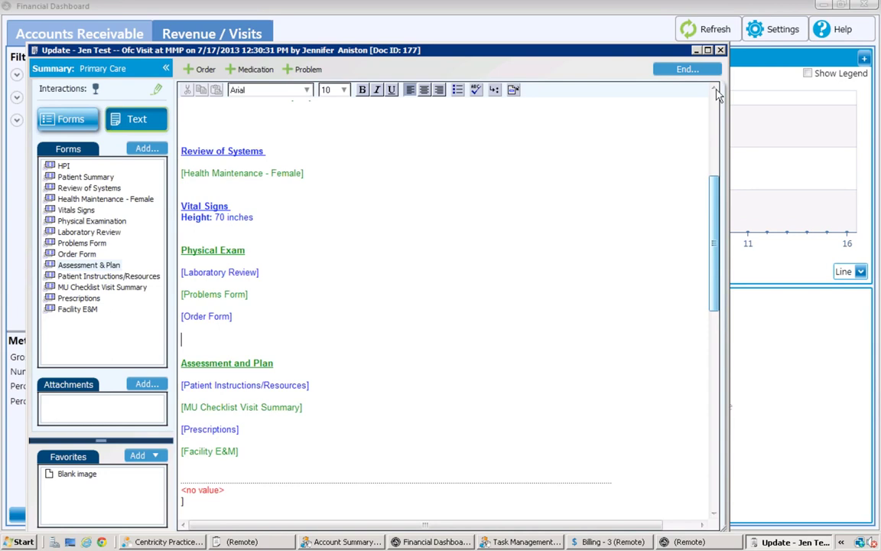
scroll(717, 91, "up", 7)
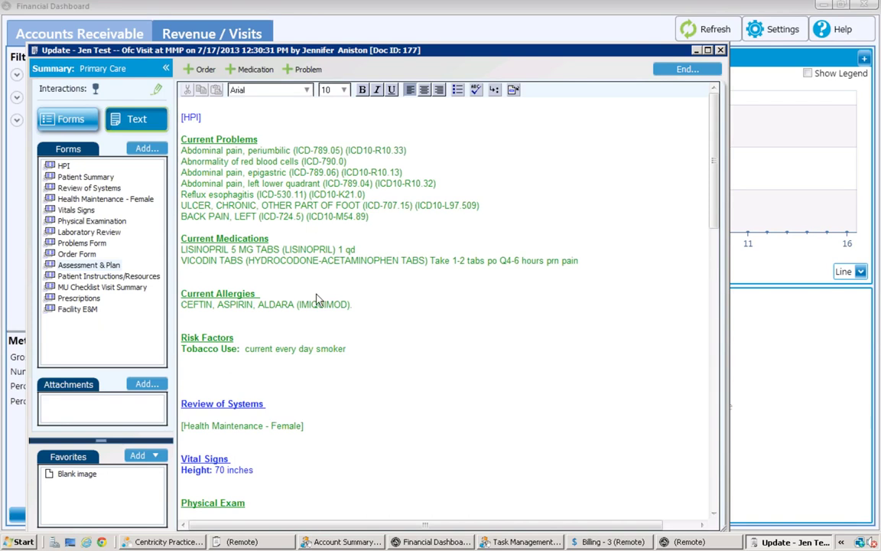
left_click(63, 123)
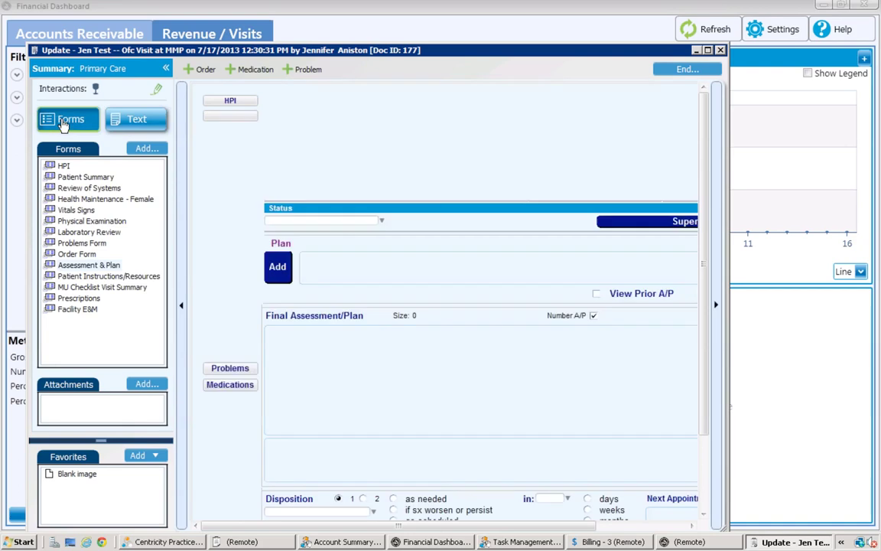
left_click(134, 122)
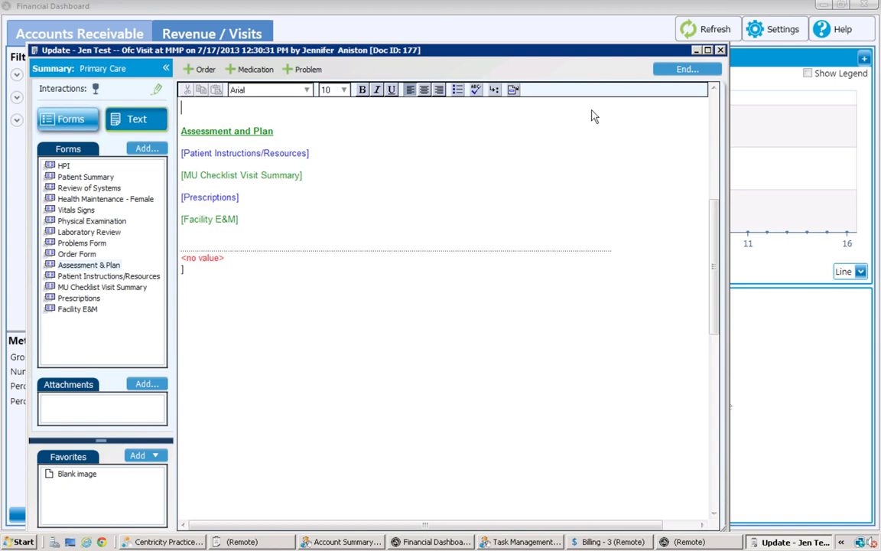
End the Primary Care visit update and put the document on hold.
left_click(670, 71)
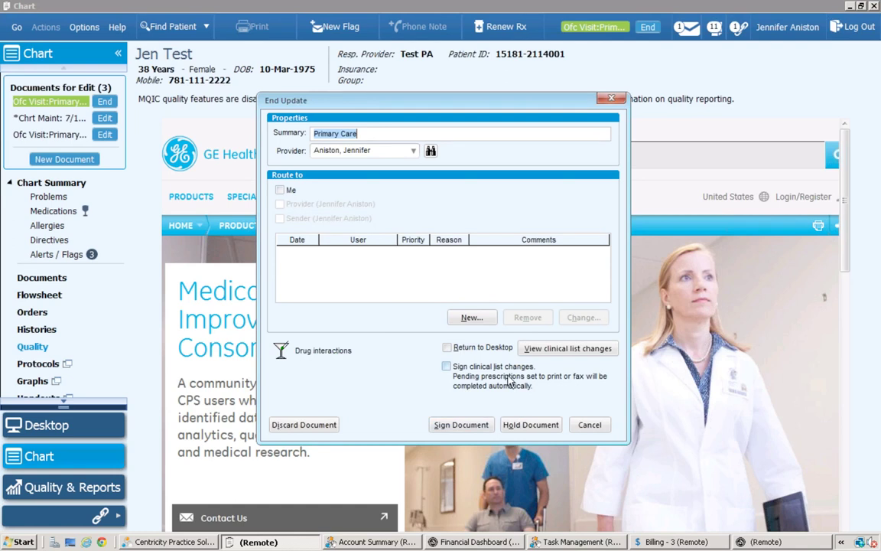
left_click(523, 427)
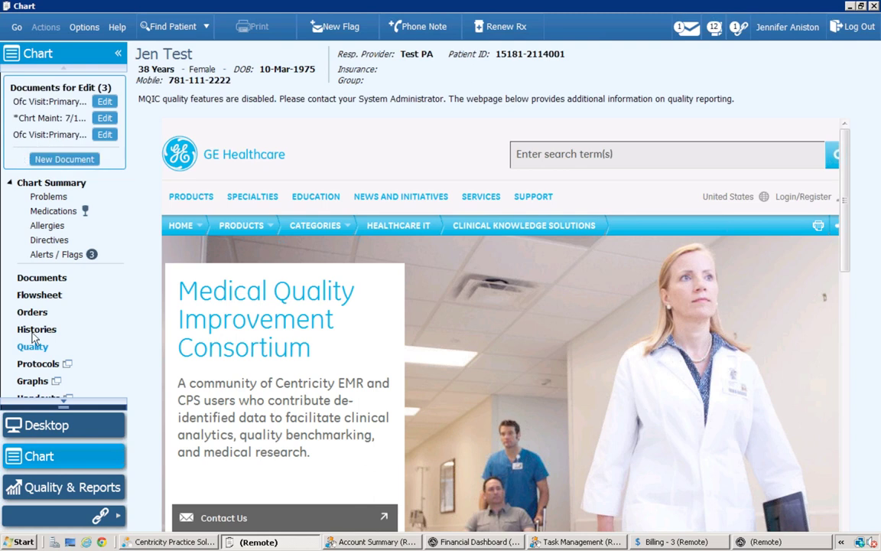
From the chart's Documents, reopen the on-hold Chart Maintenance document of 07/17/2013 12:20, end its update and sign it.
left_click(24, 280)
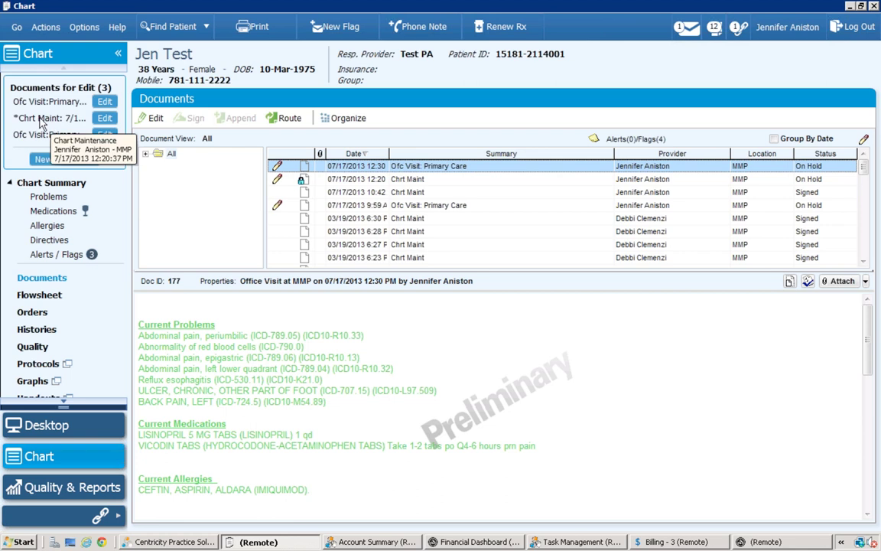
left_click(107, 118)
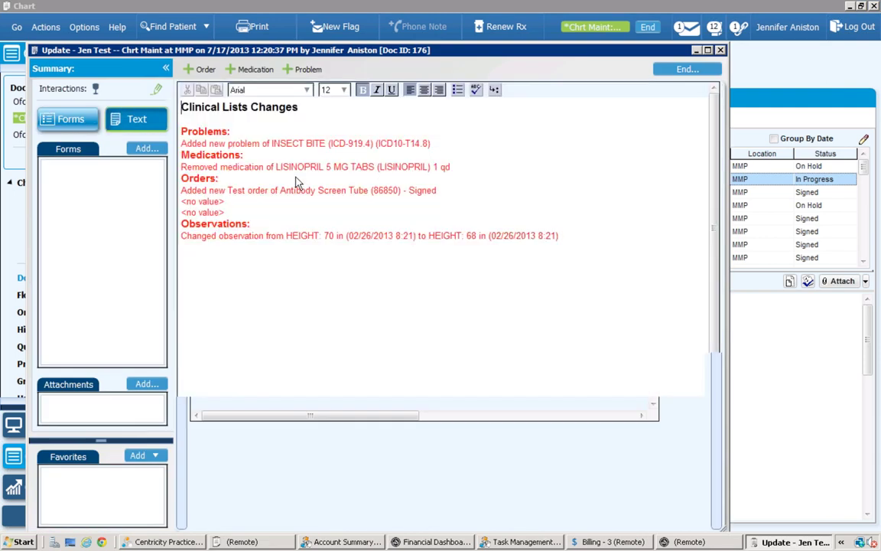
left_click(673, 70)
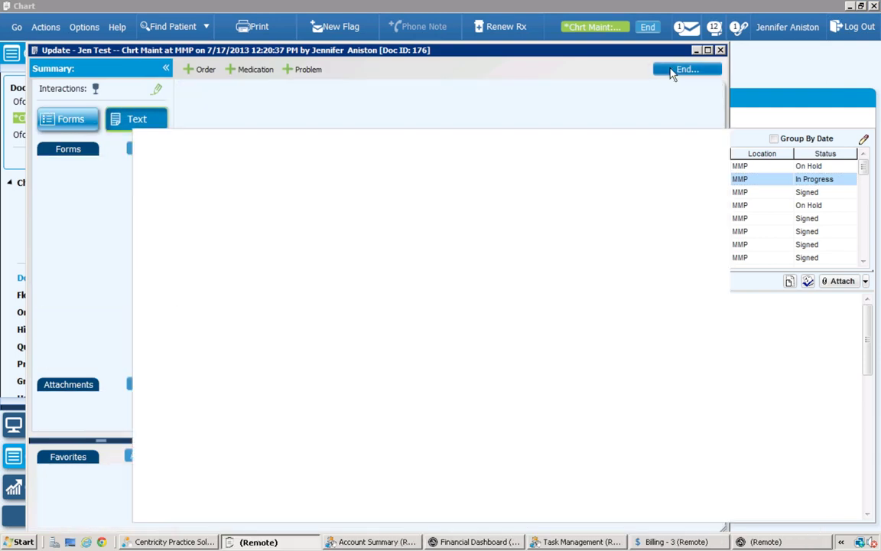
left_click(452, 433)
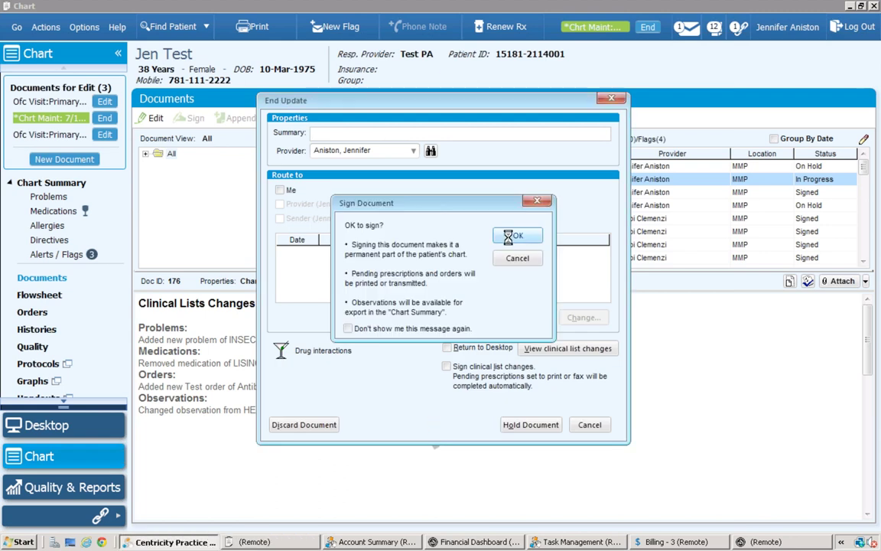
left_click(512, 239)
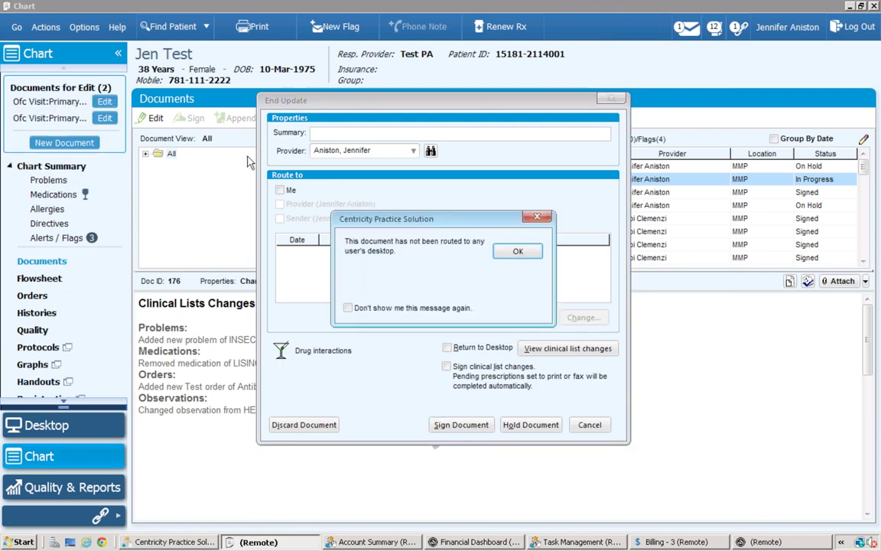
Finish signing the Chart Maintenance document without routing it to any user's desktop.
left_click(510, 258)
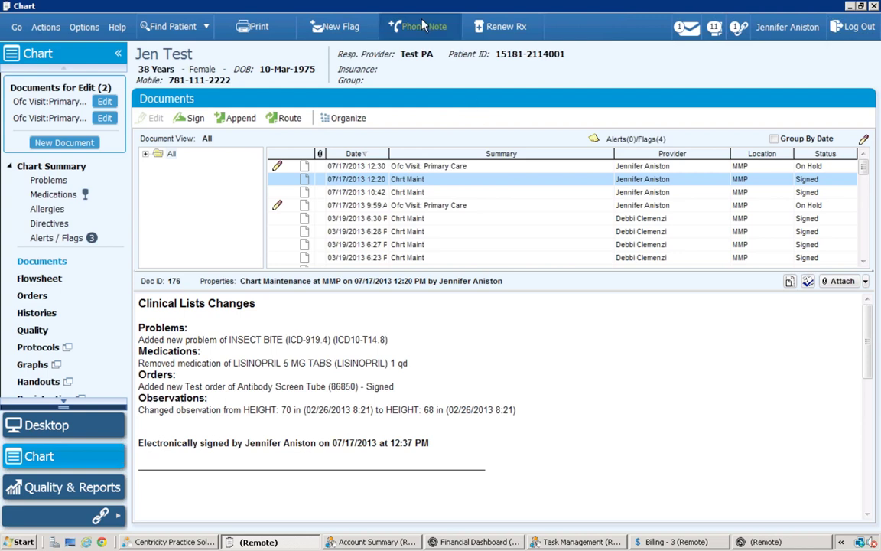
Start a prescription renewal for the patient to view its Prescriptions form, and discard the RX Refill document.
left_click(491, 29)
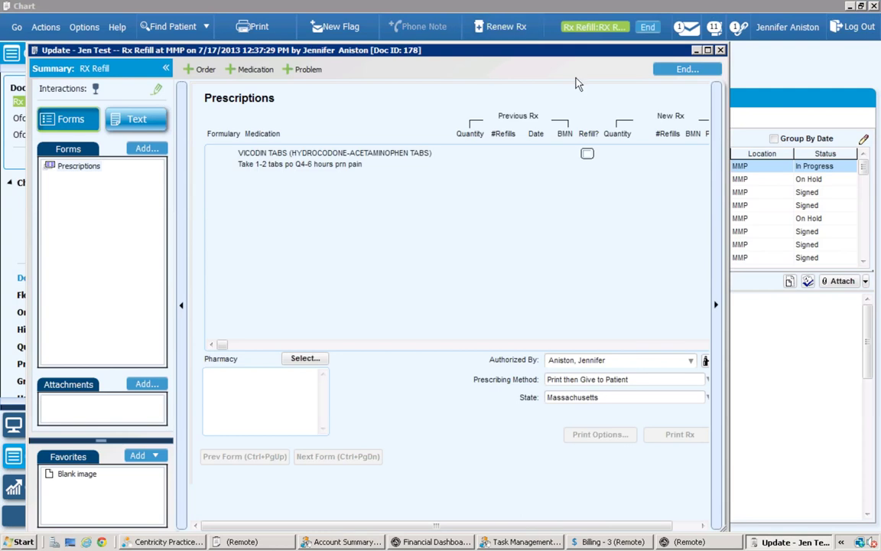
left_click(677, 71)
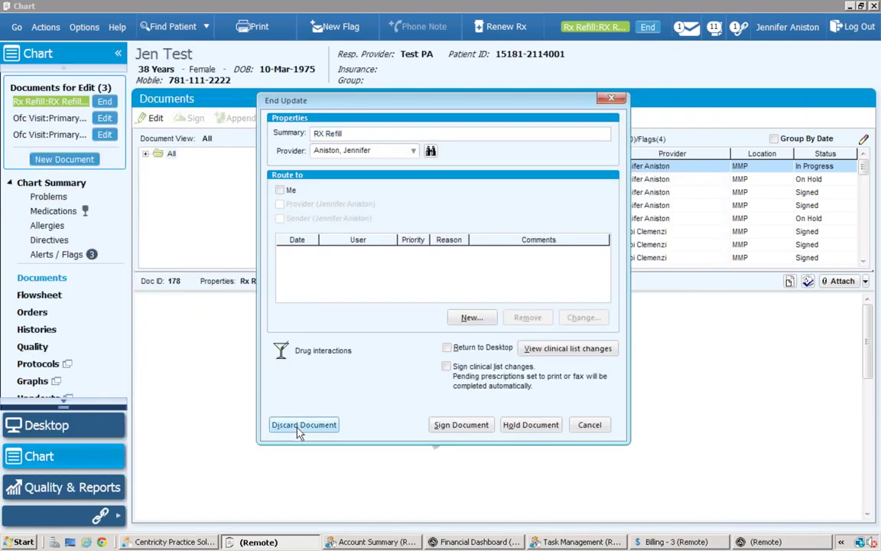
left_click(299, 432)
left_click(485, 323)
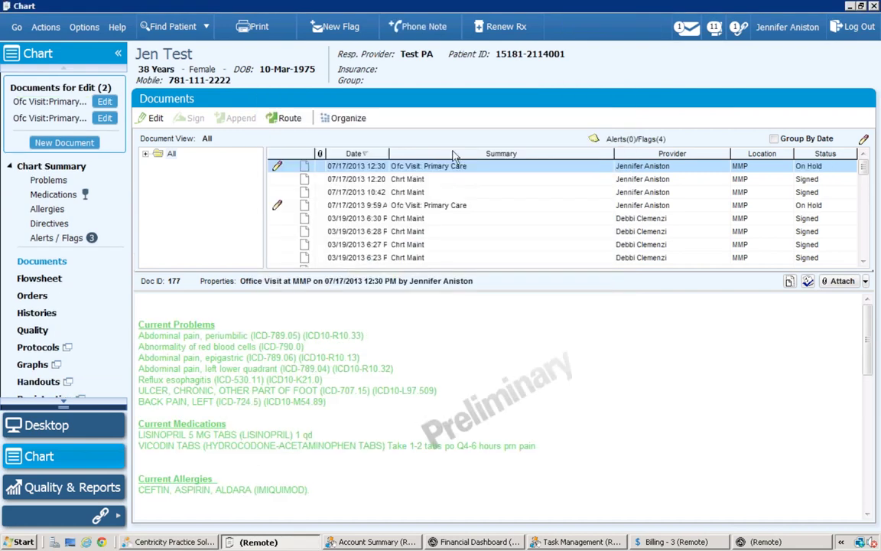
Start a phone note for the patient to view its Initial Intake form, and discard the Phone Note document.
left_click(413, 28)
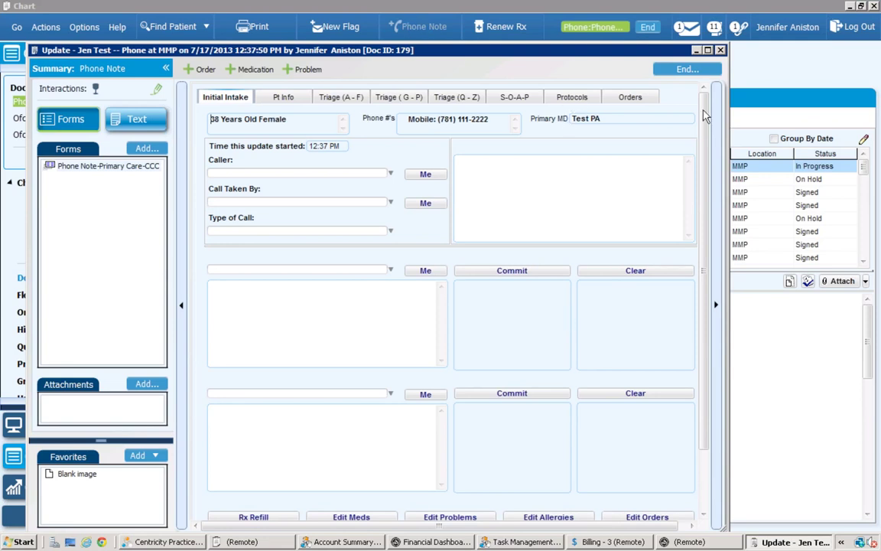
left_click(692, 75)
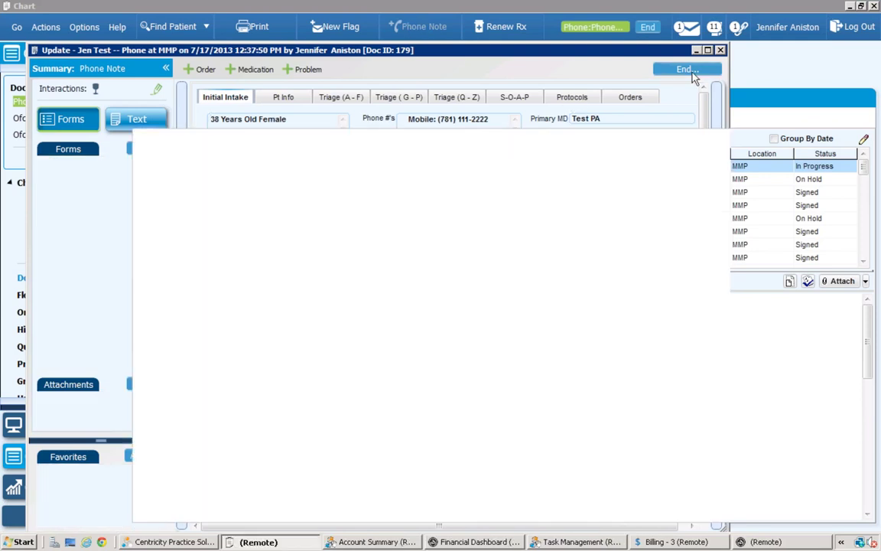
left_click(299, 427)
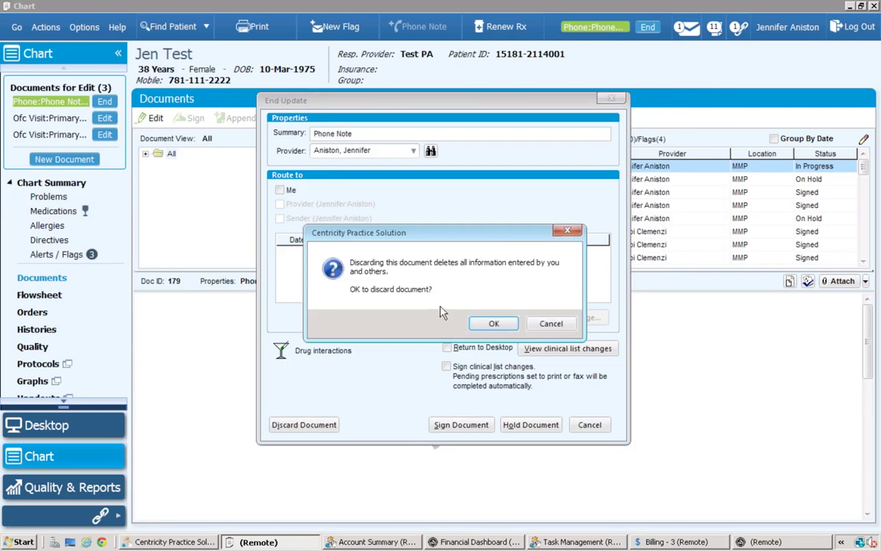
left_click(492, 324)
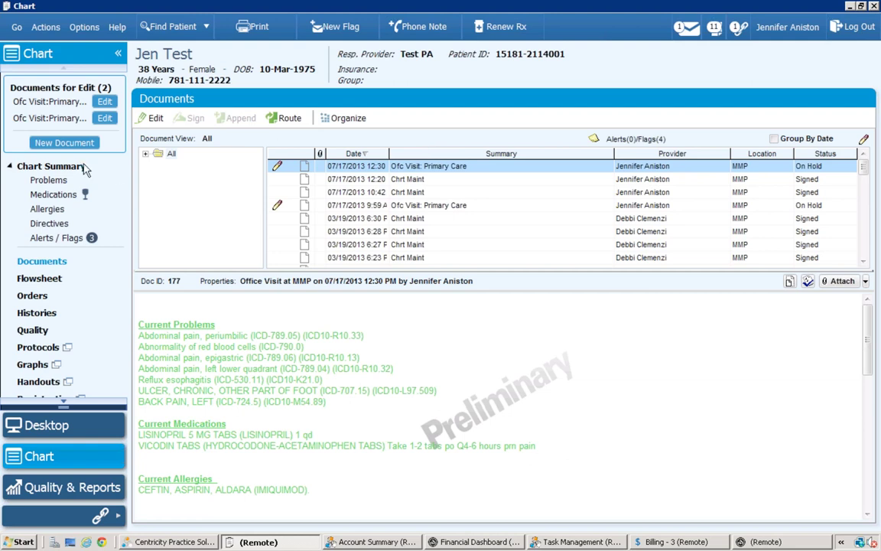
Go back to the patient's Chart Summary with the problems and medications lists.
left_click(51, 166)
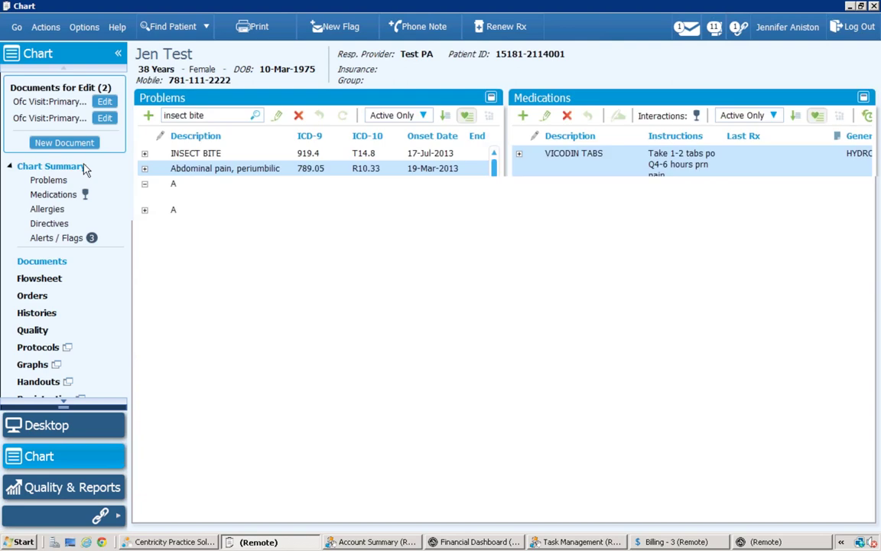